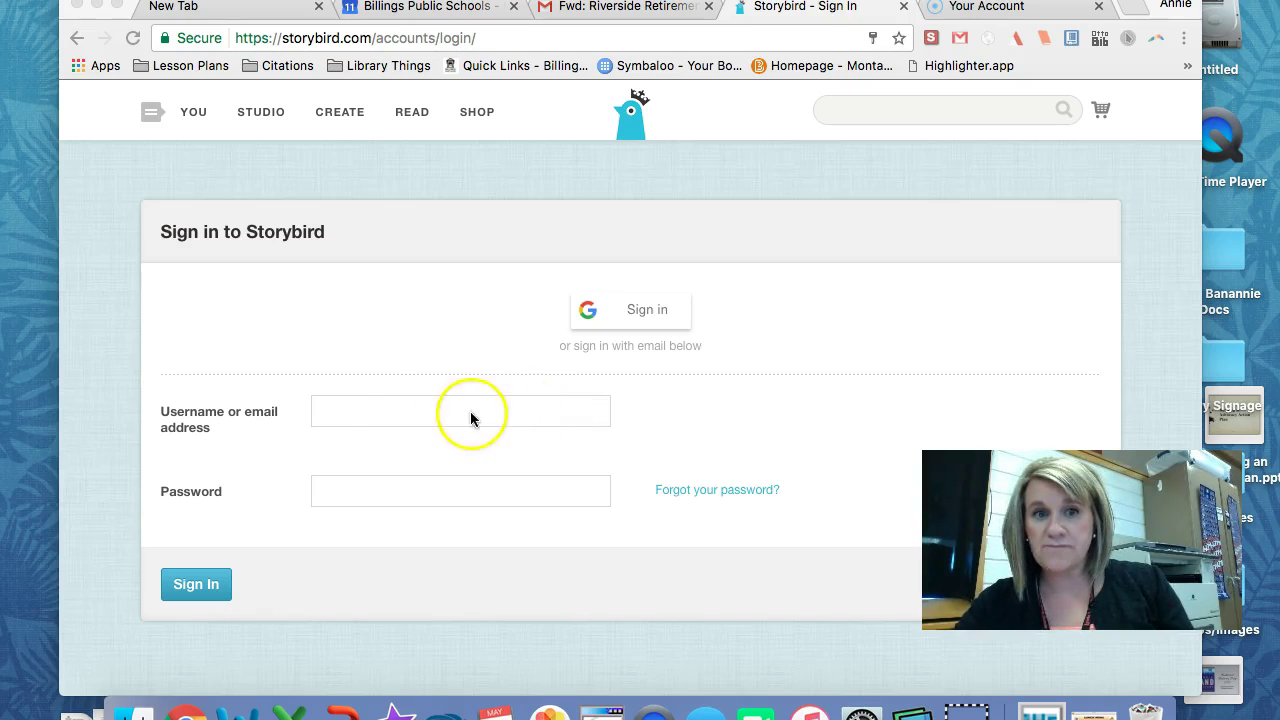
Step: Enter the account username in the Storybird sign-in form
click(382, 411)
click(403, 414)
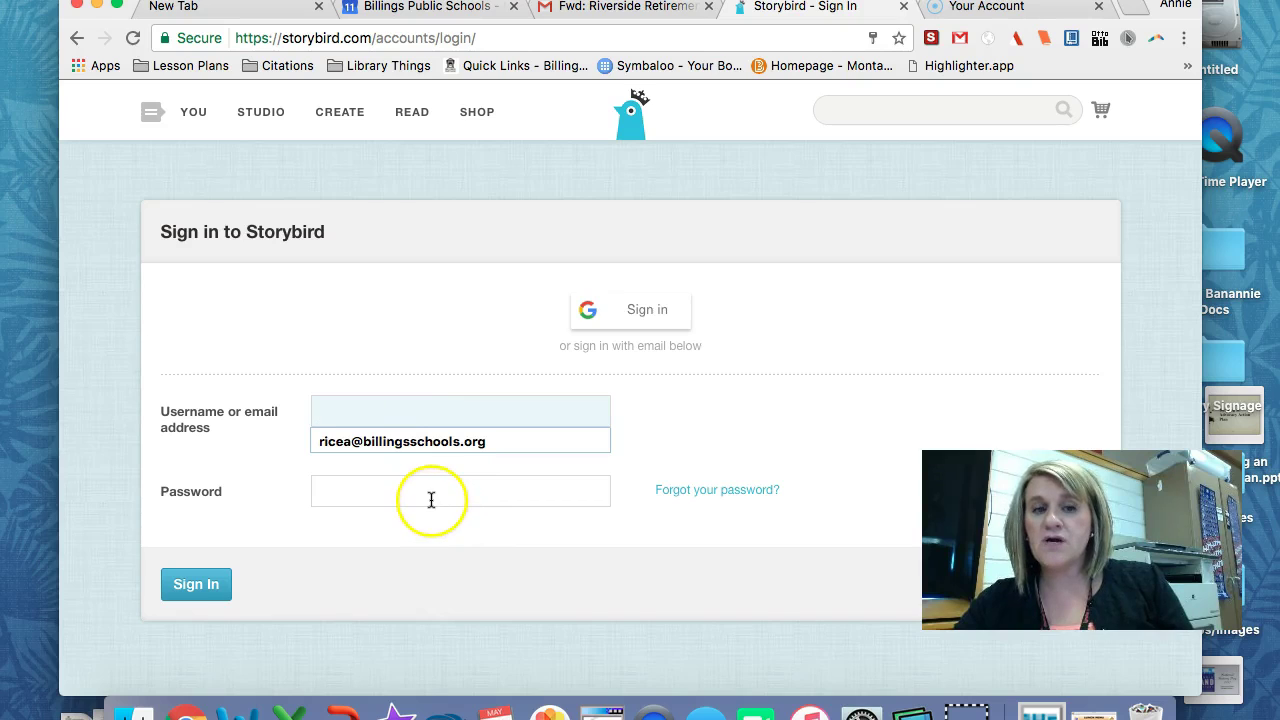
click(430, 498)
click(411, 414)
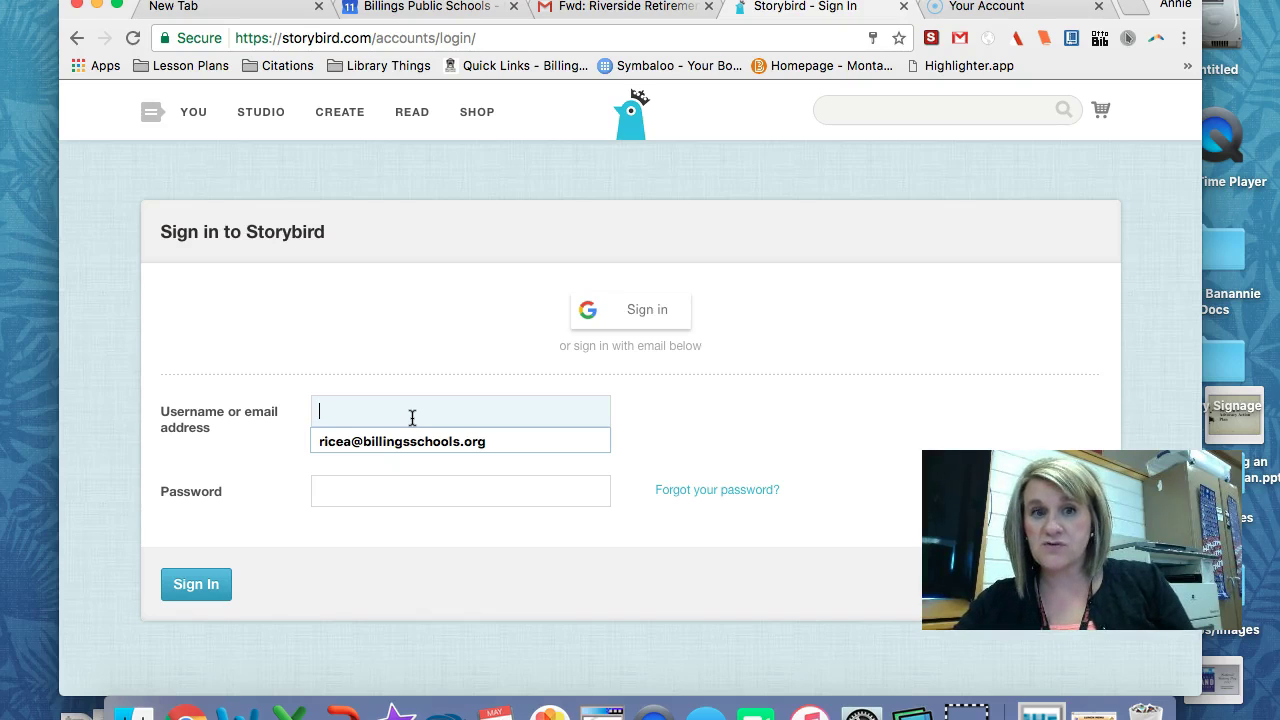
text(ric)
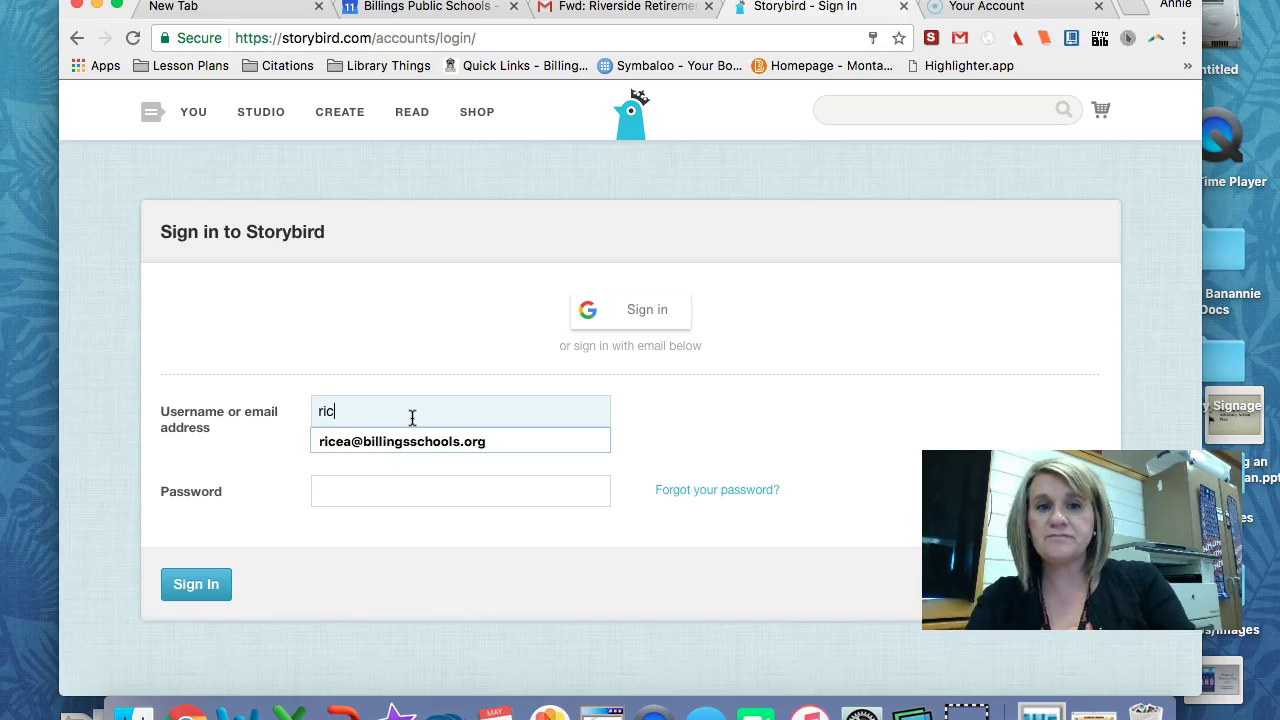
text(ea1)
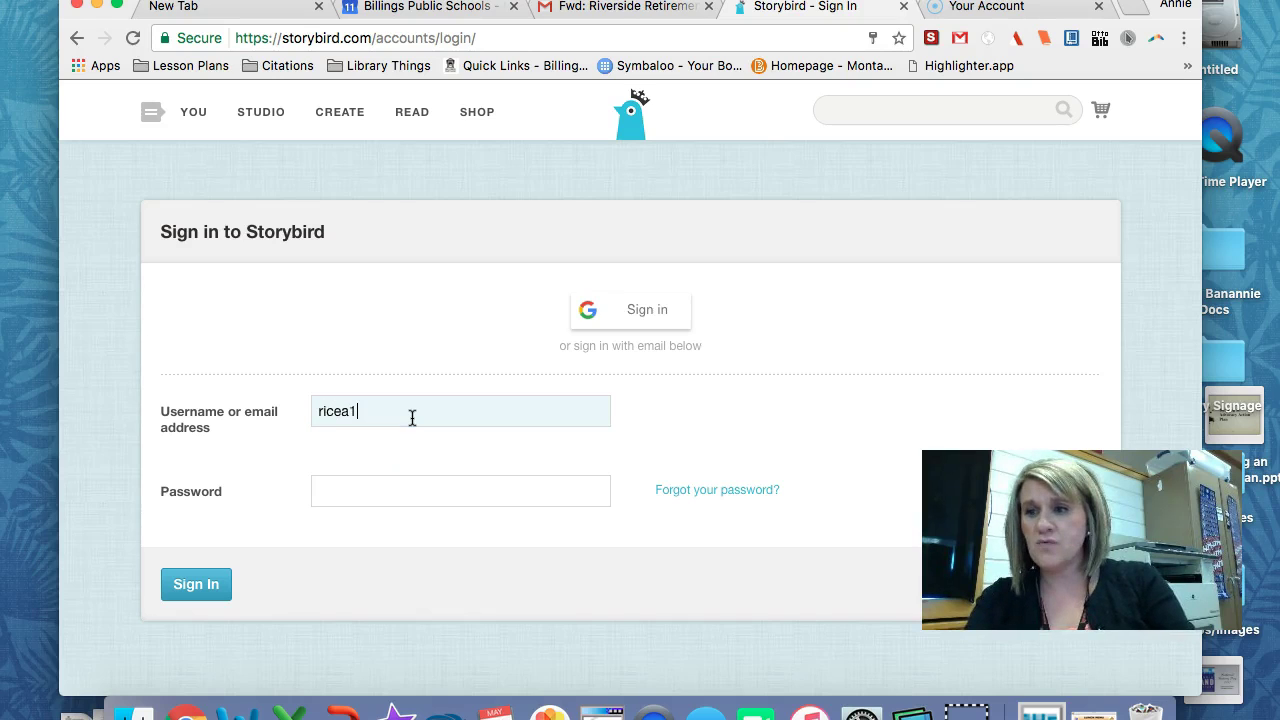
click(437, 434)
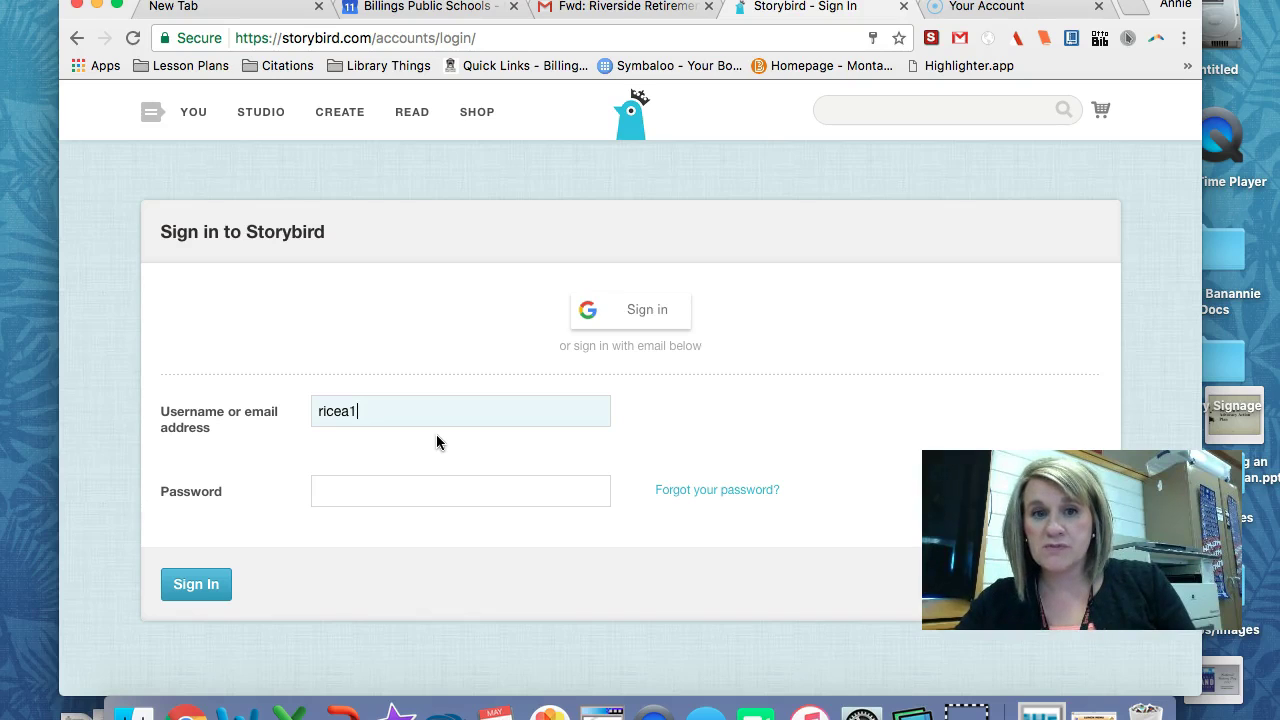
Step: Enter the temporary account password, sign in, and dismiss the browser's offer to save the password
click(443, 491)
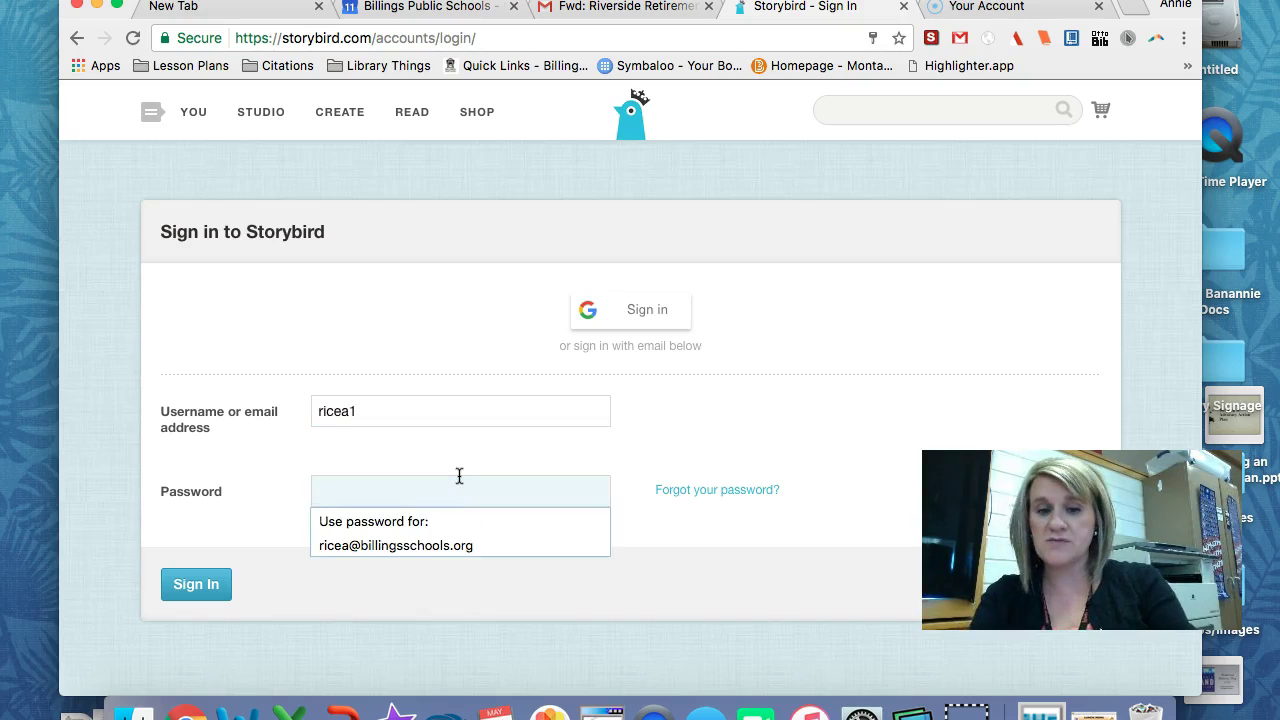
text(••••••)
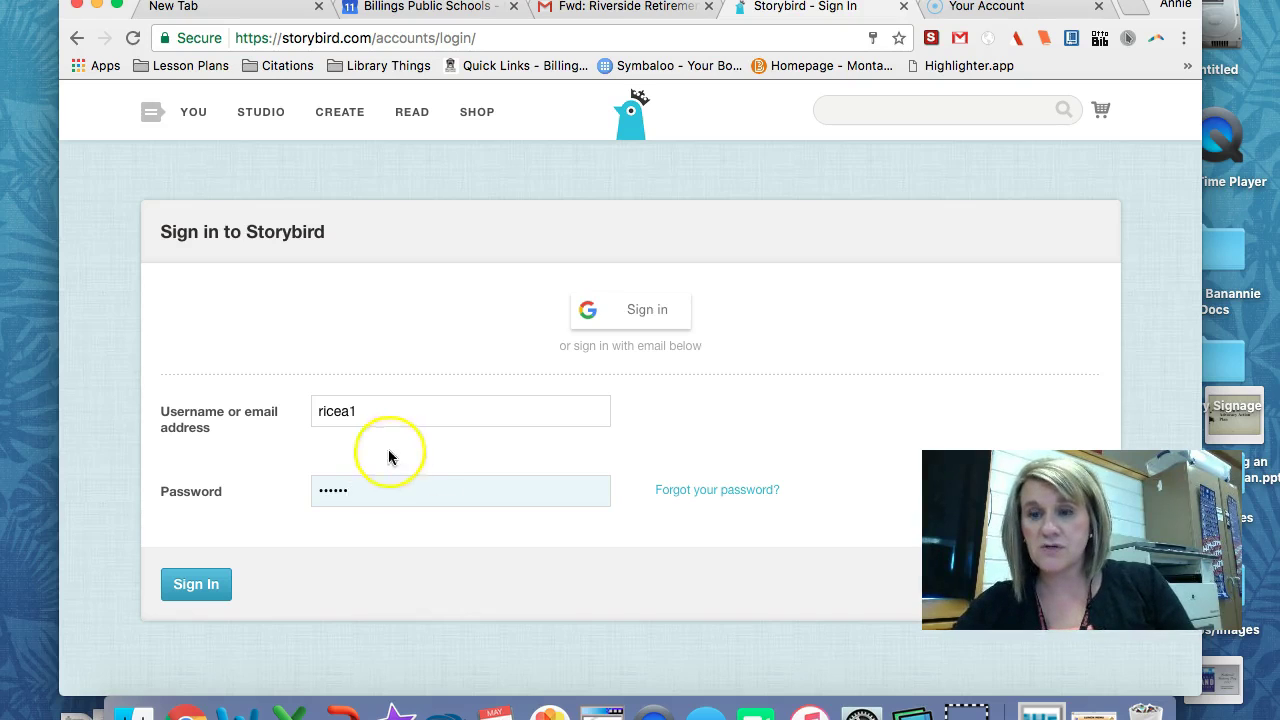
click(212, 583)
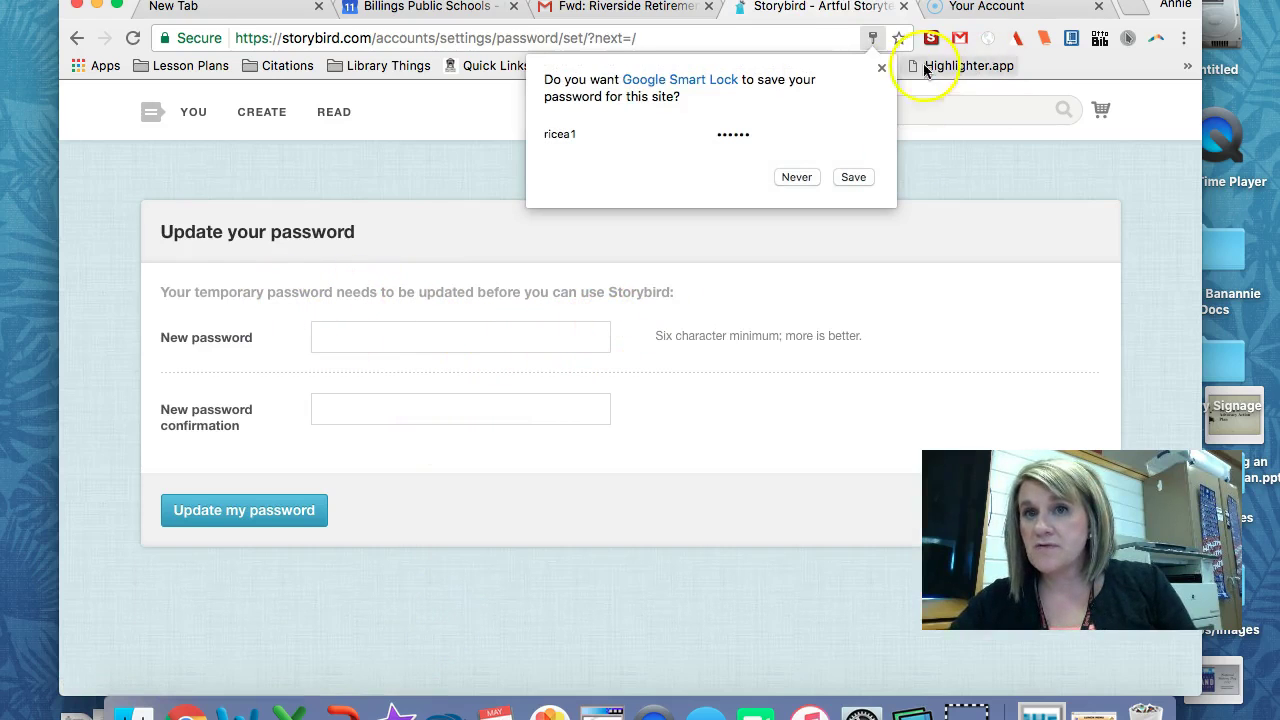
click(882, 68)
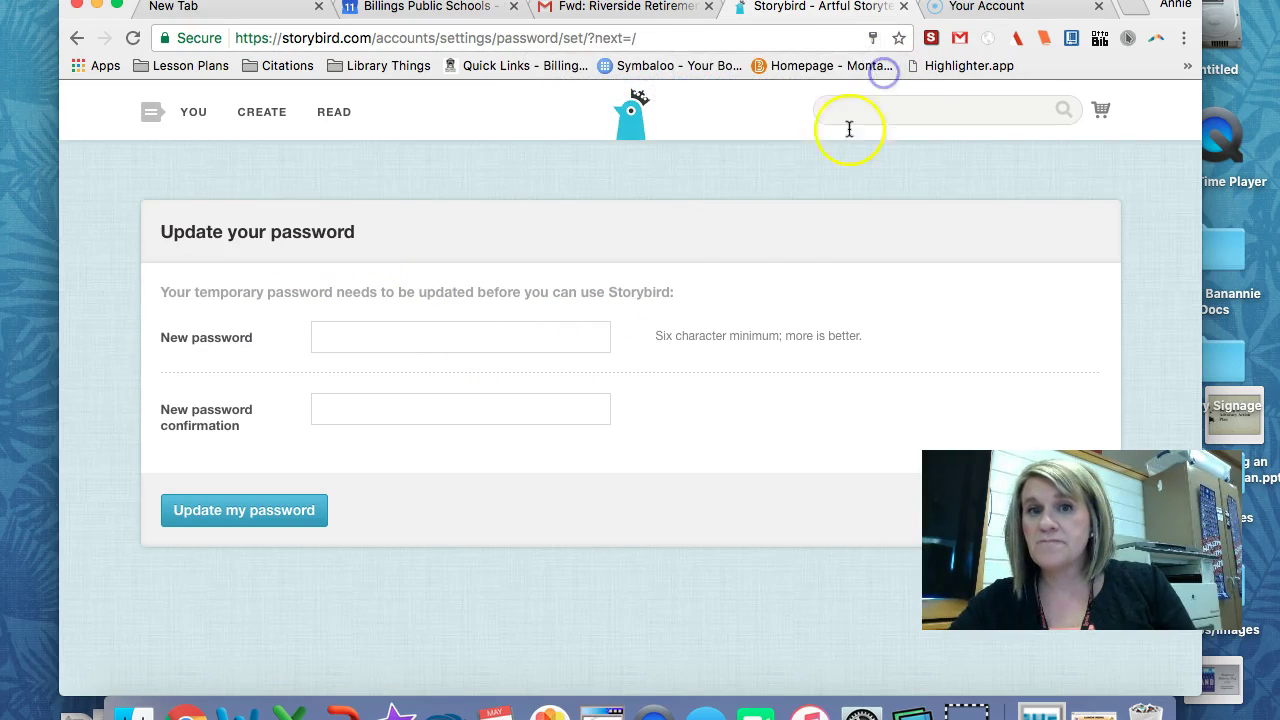
Step: Replace the temporary password with a new confirmed password and dismiss the browser's offer to save it
click(532, 331)
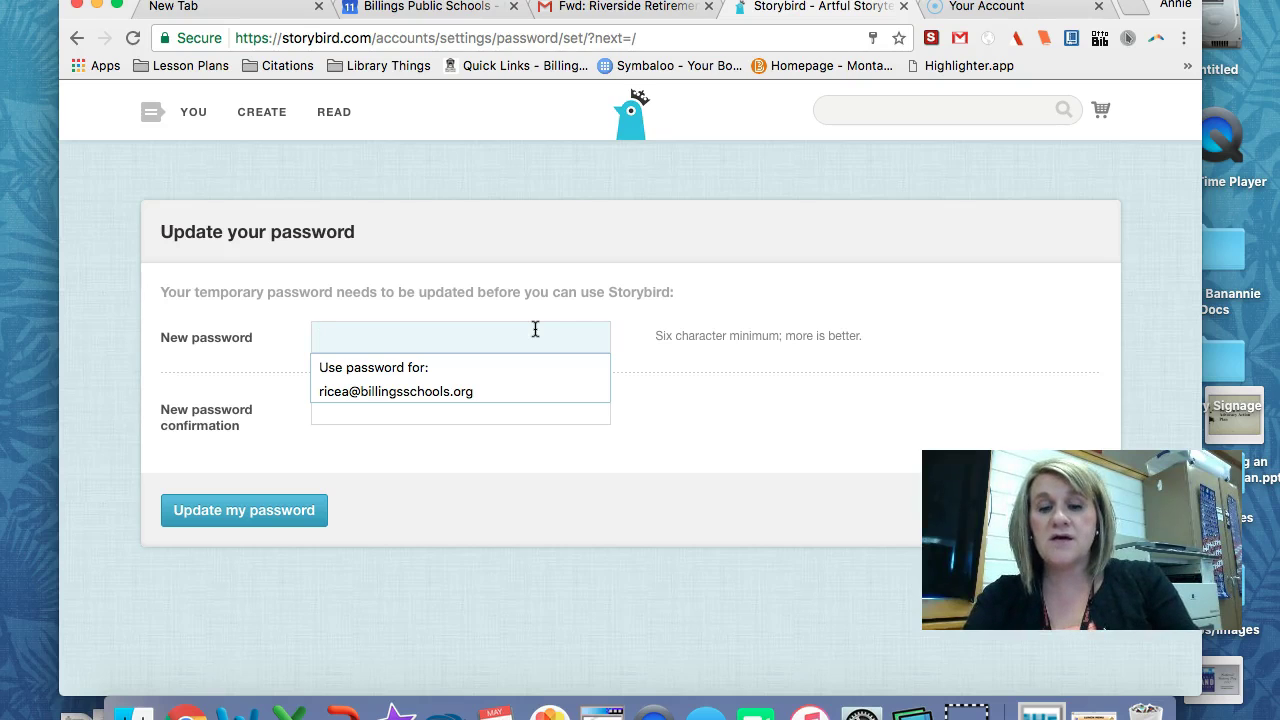
text(••••••)
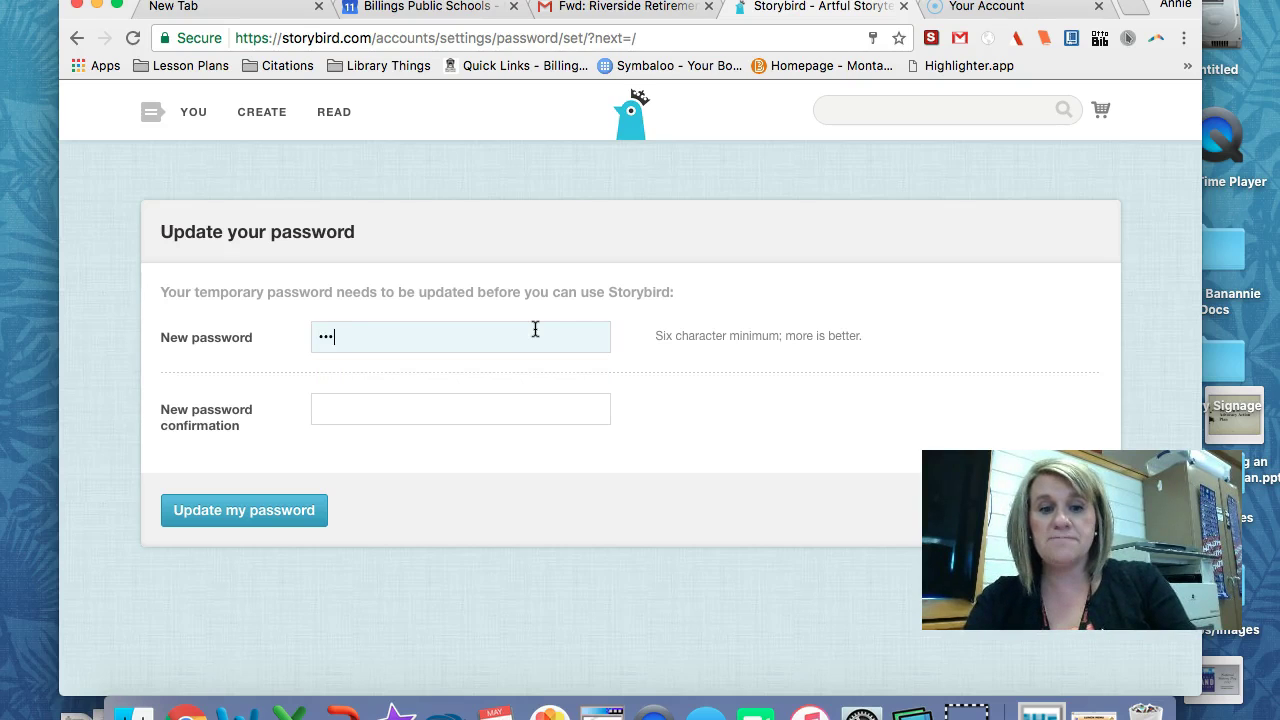
text(•••)
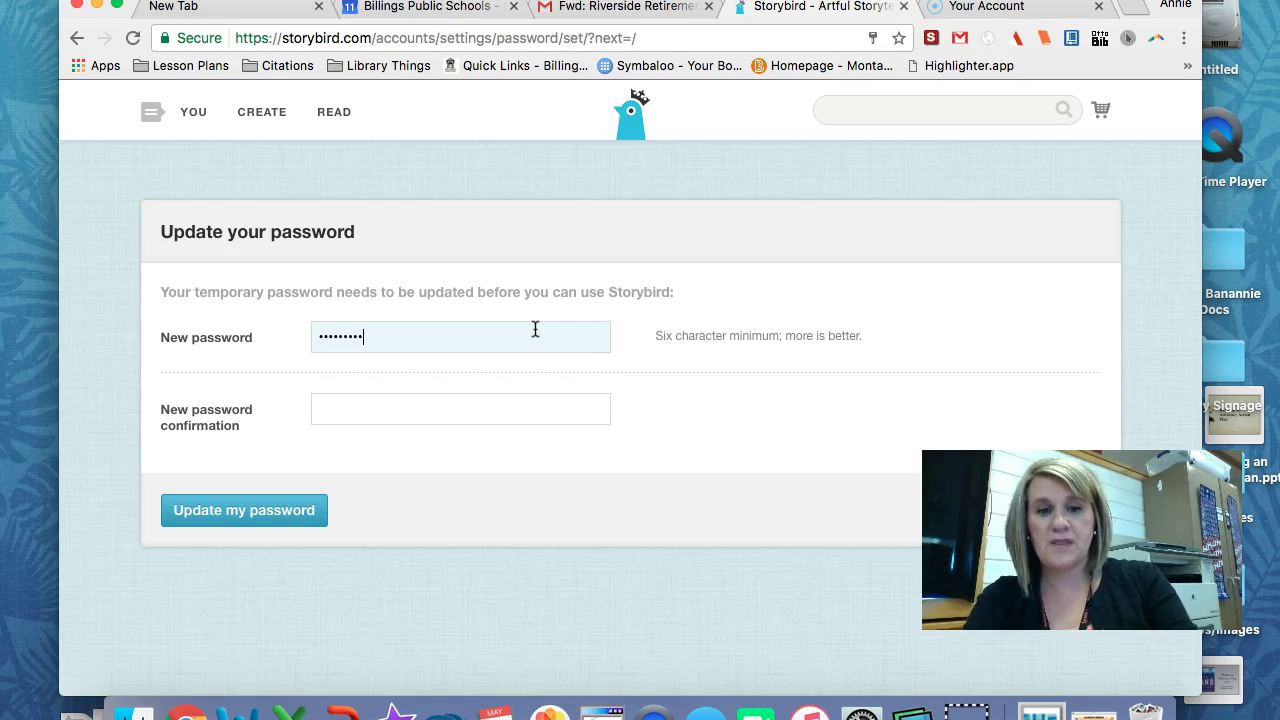
click(414, 405)
text(••••••••)
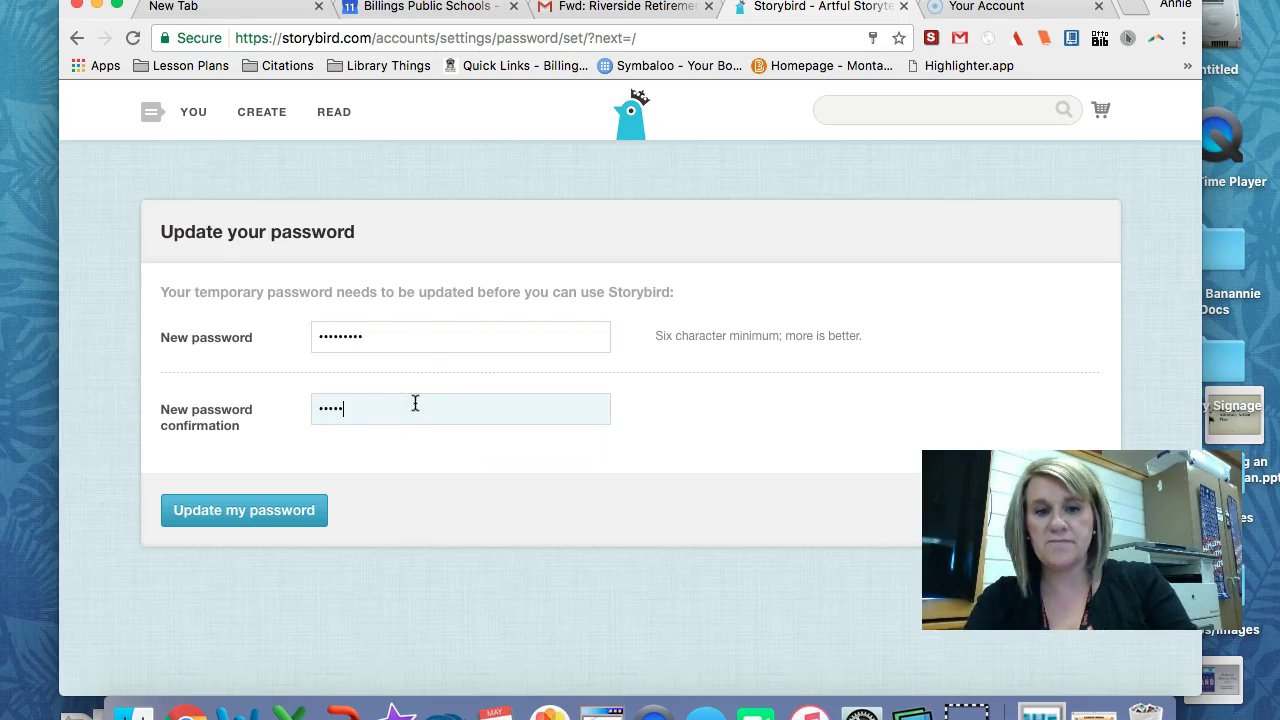
text(•)
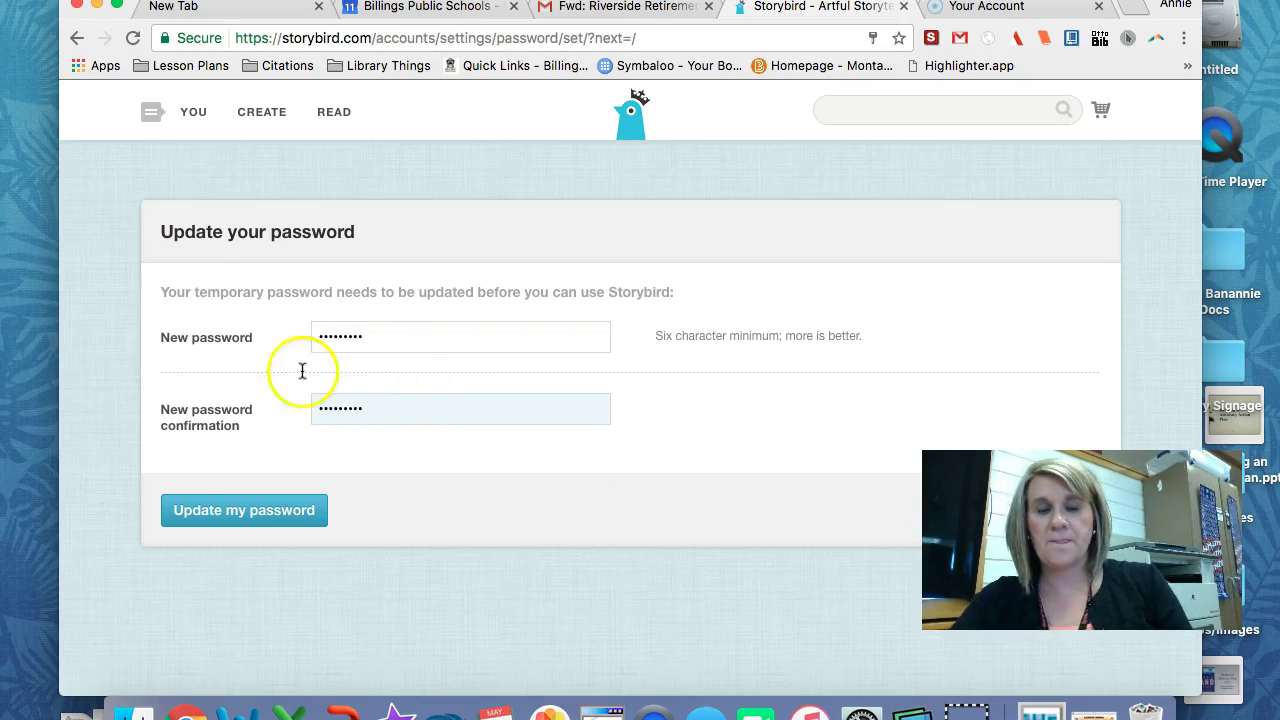
click(228, 512)
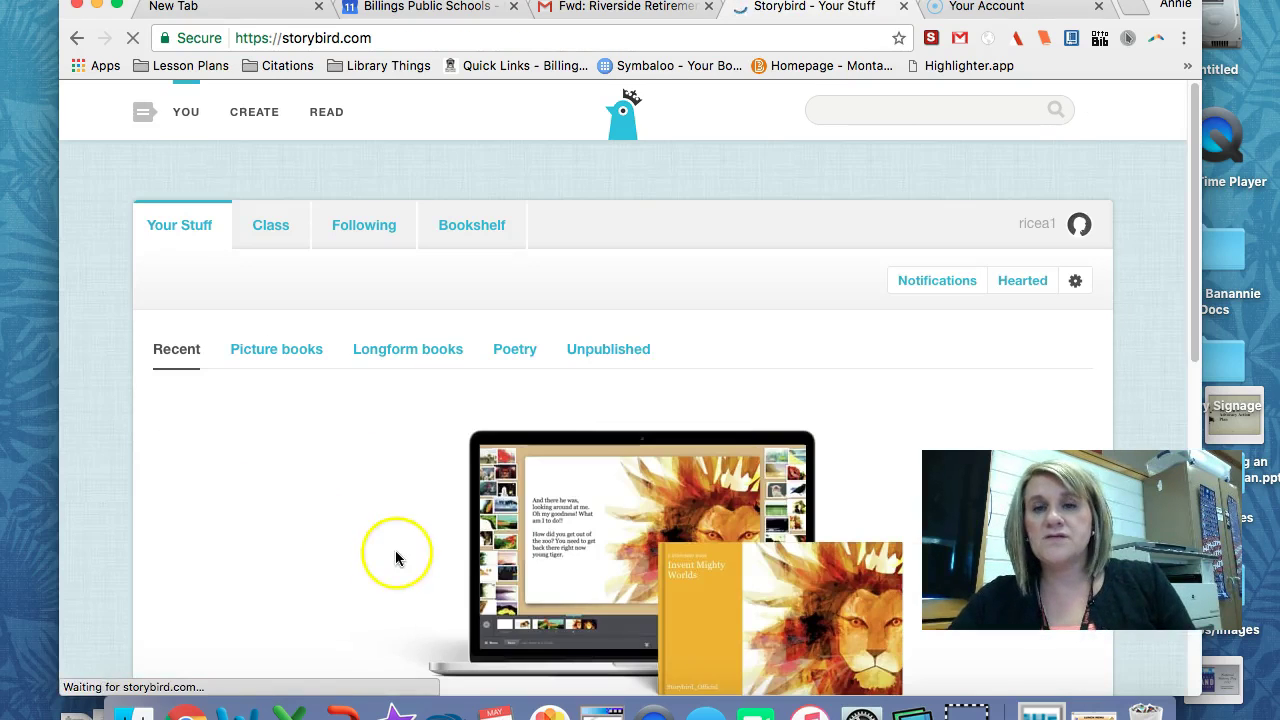
click(882, 68)
Step: View the Longform books section of the account's own work and look over its introduction
scroll(788, 310, down, 2)
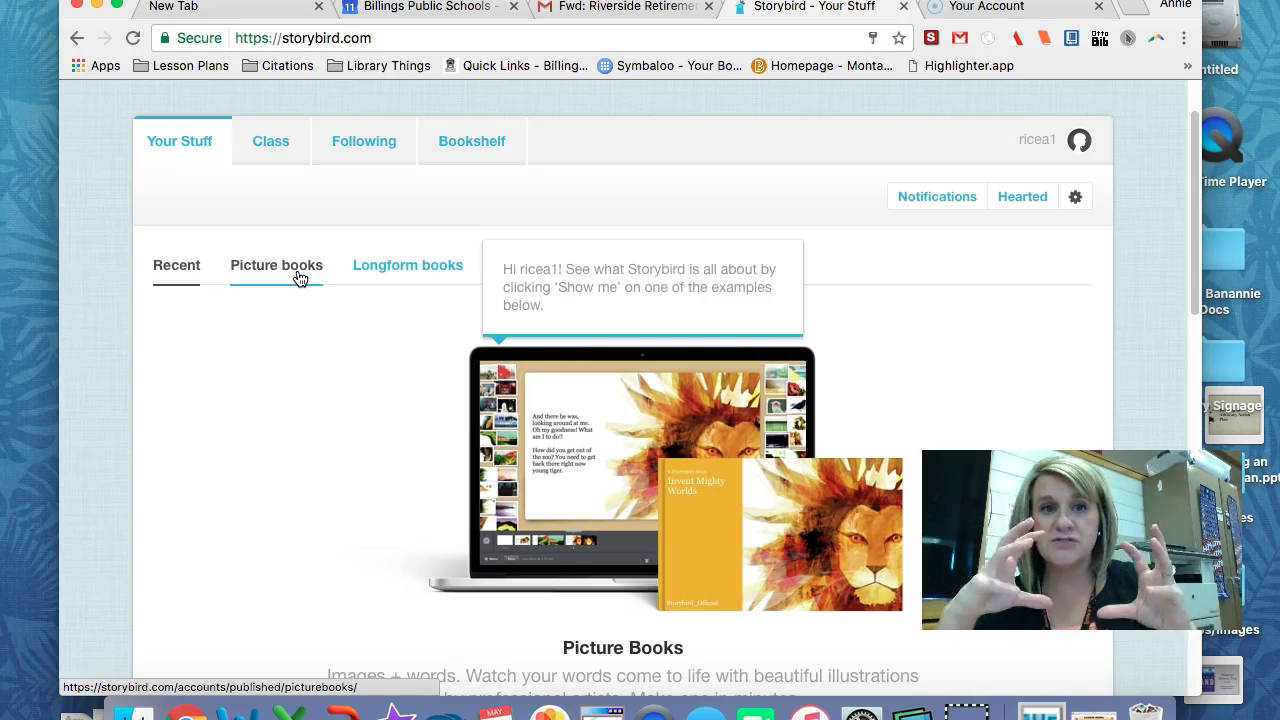
click(422, 268)
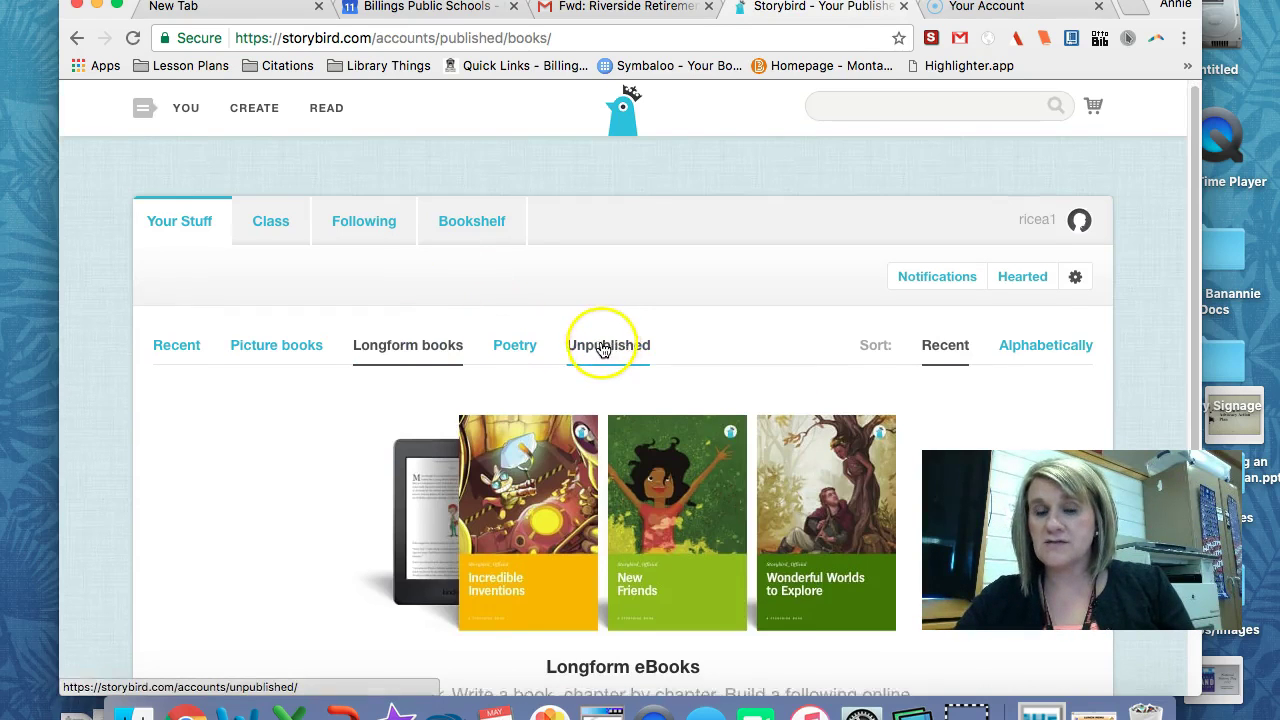
scroll(603, 348, down, 3)
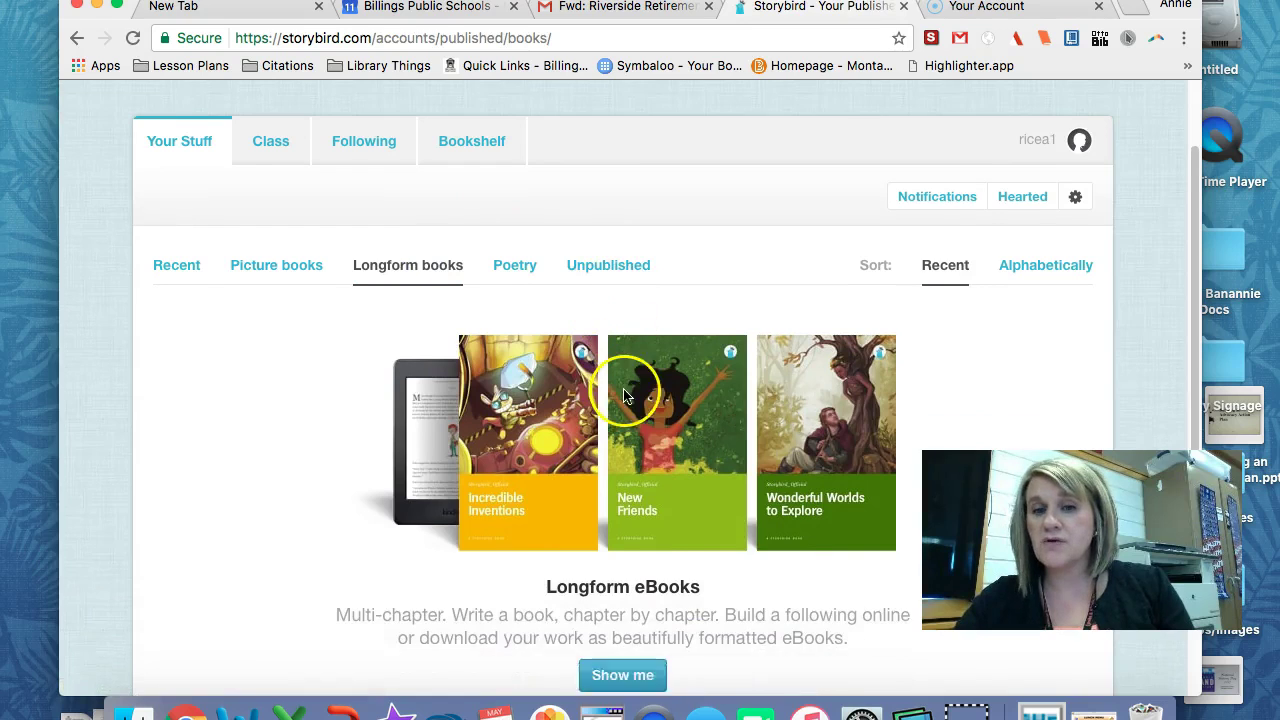
scroll(623, 396, down, 2)
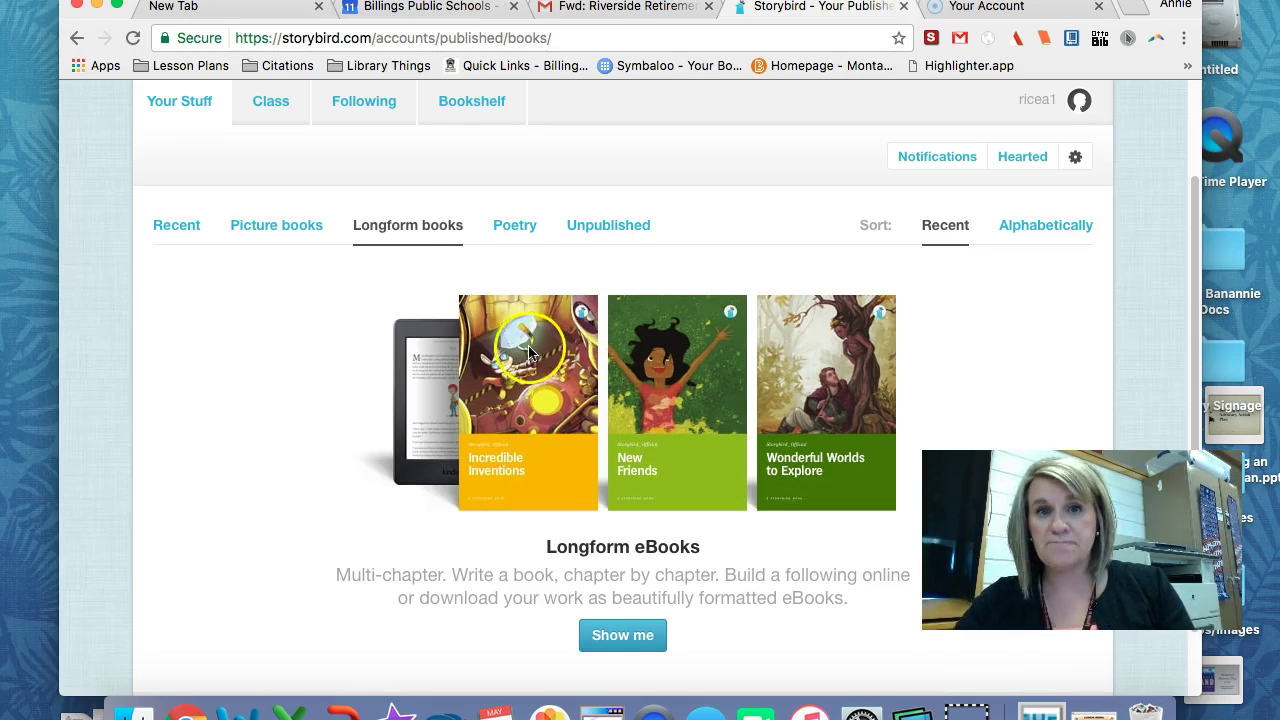
scroll(606, 398, down, 2)
scroll(603, 395, up, 5)
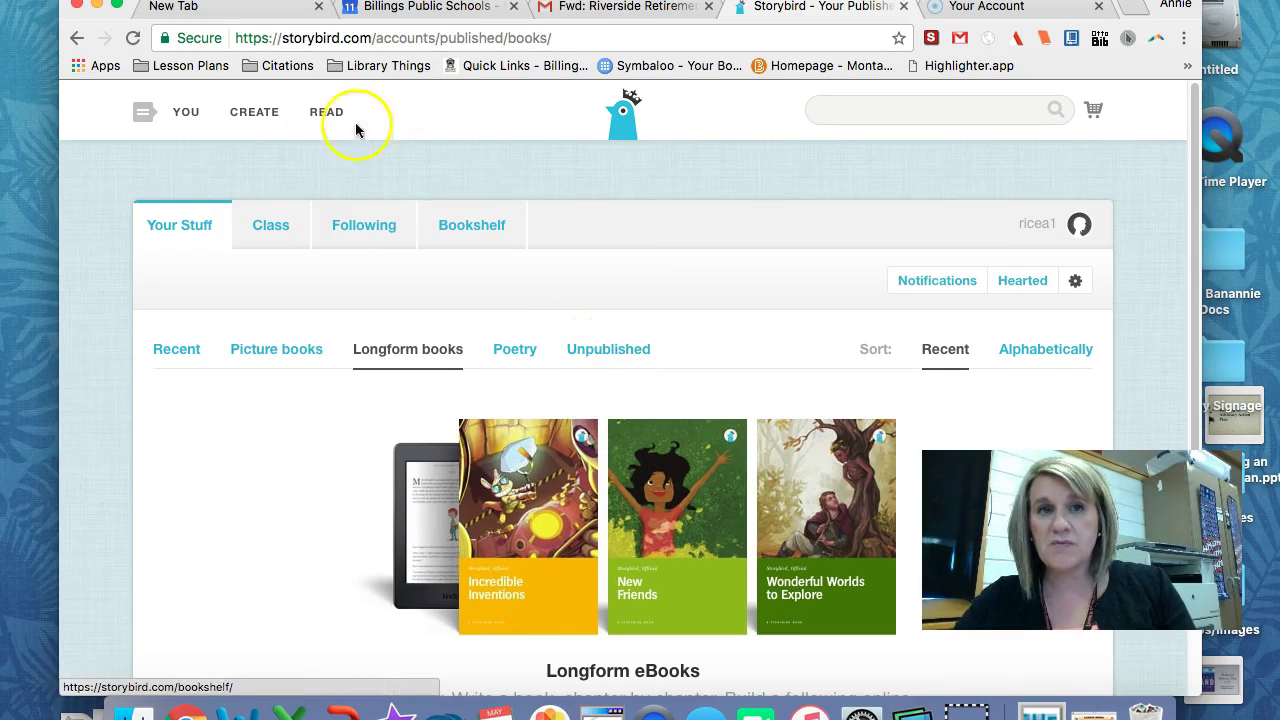
Step: Go to the Create page's artwork gallery and dismiss the hint about starting with images
click(270, 113)
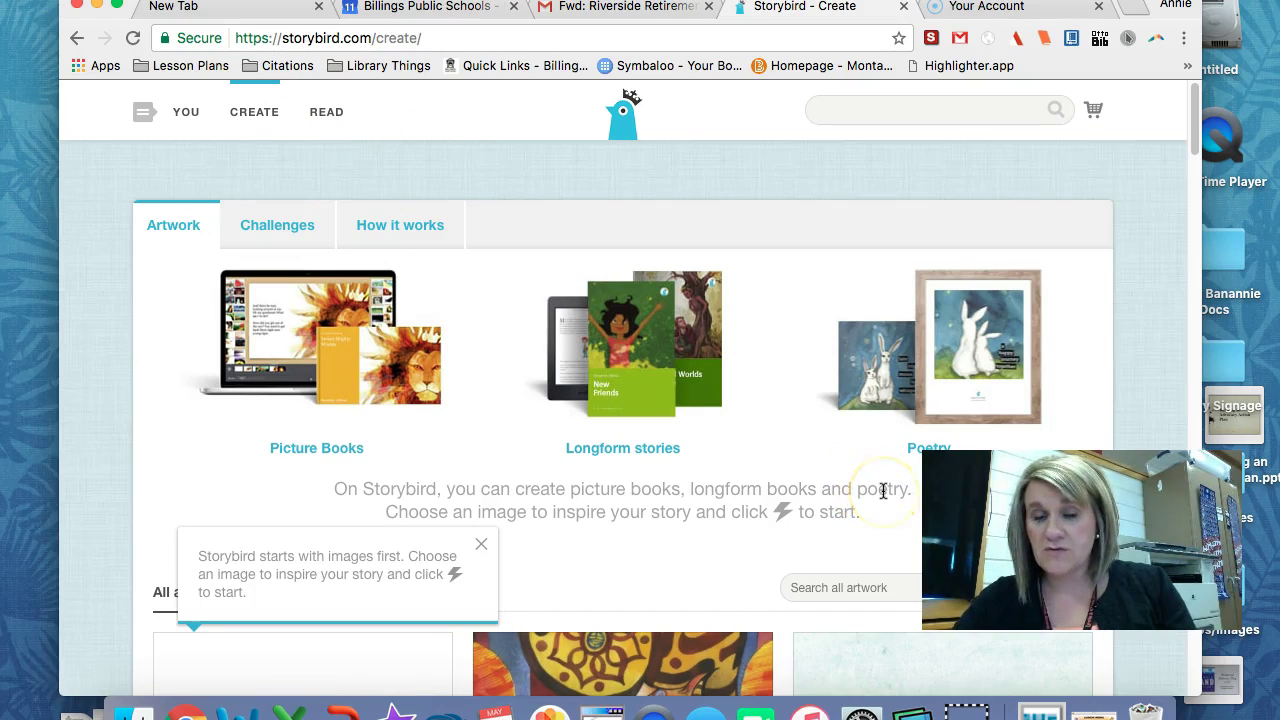
scroll(529, 468, down, 3)
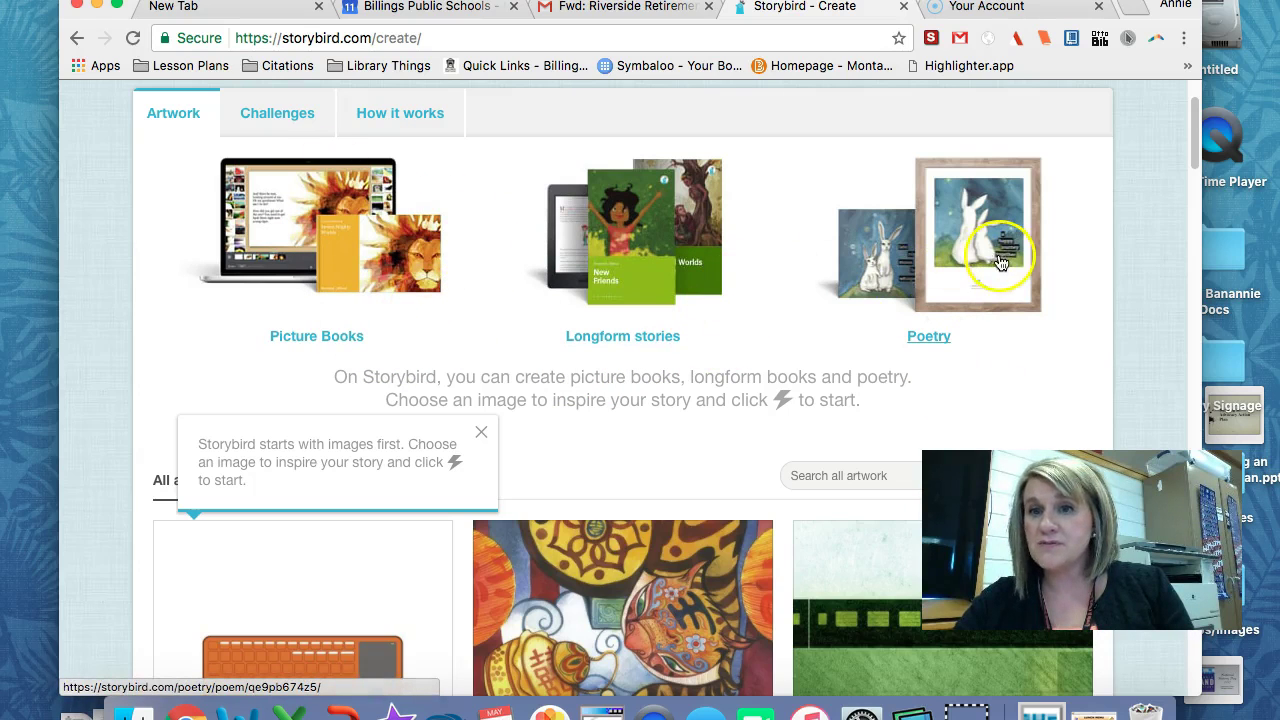
scroll(951, 400, down, 3)
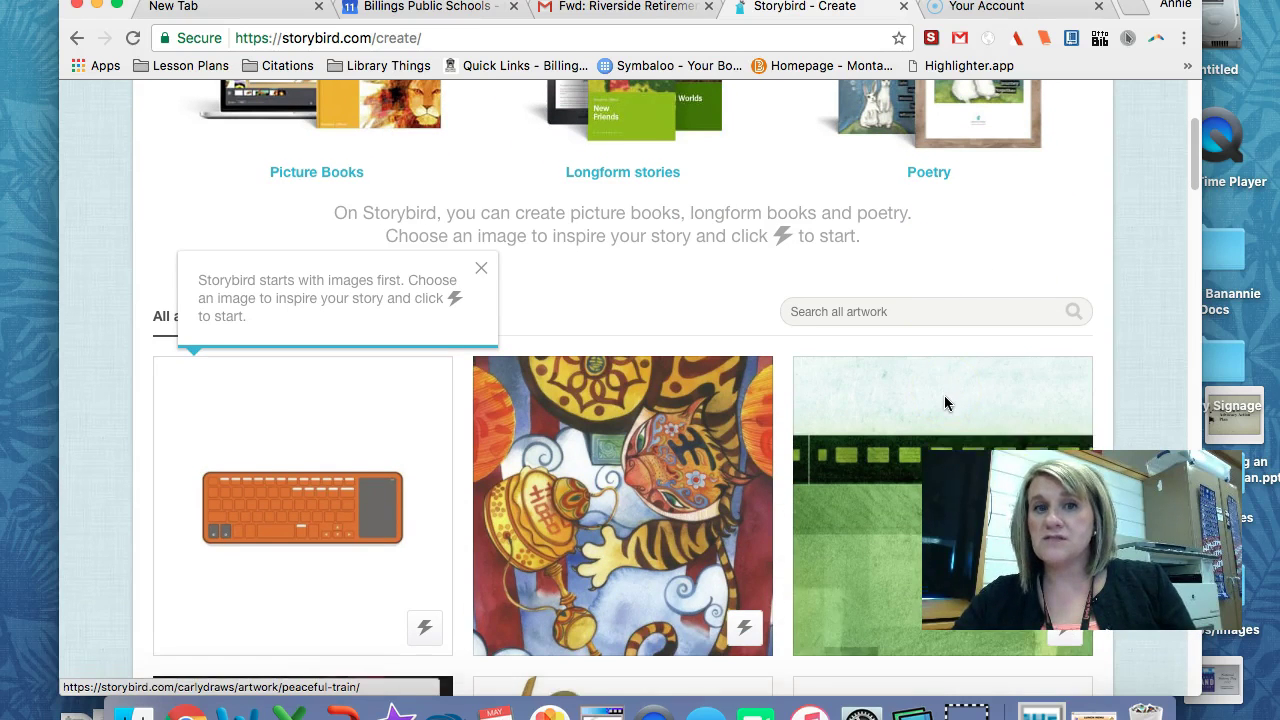
scroll(945, 402, down, 3)
scroll(996, 335, down, 3)
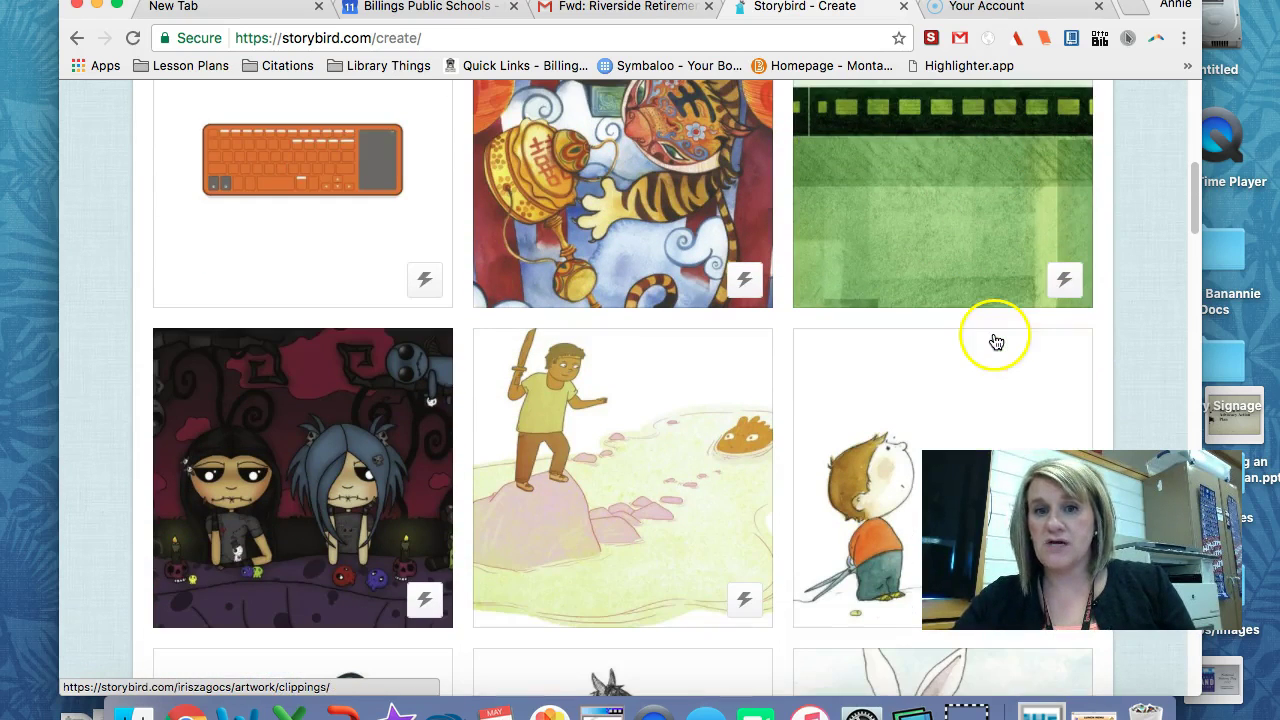
scroll(380, 134, up, 3)
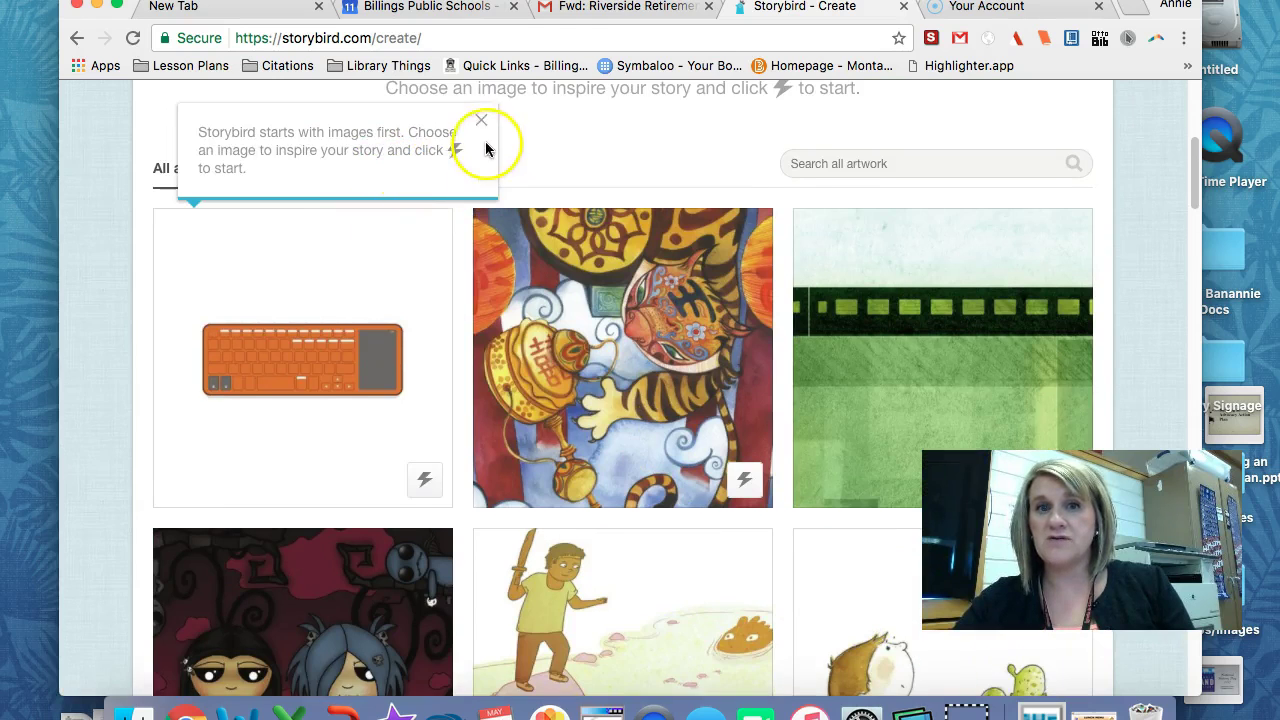
click(481, 126)
Step: Find the orca artwork with penguins in the gallery and use it to start a single-image Poem
scroll(691, 343, down, 4)
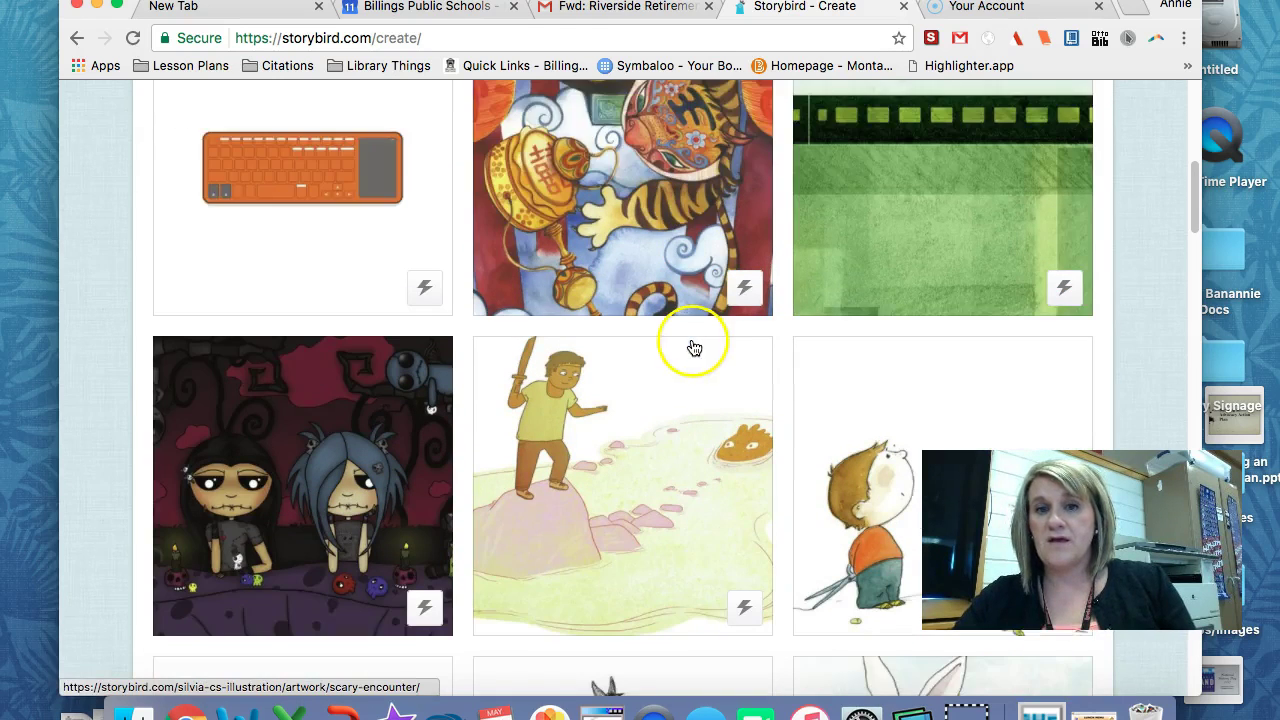
scroll(691, 350, down, 3)
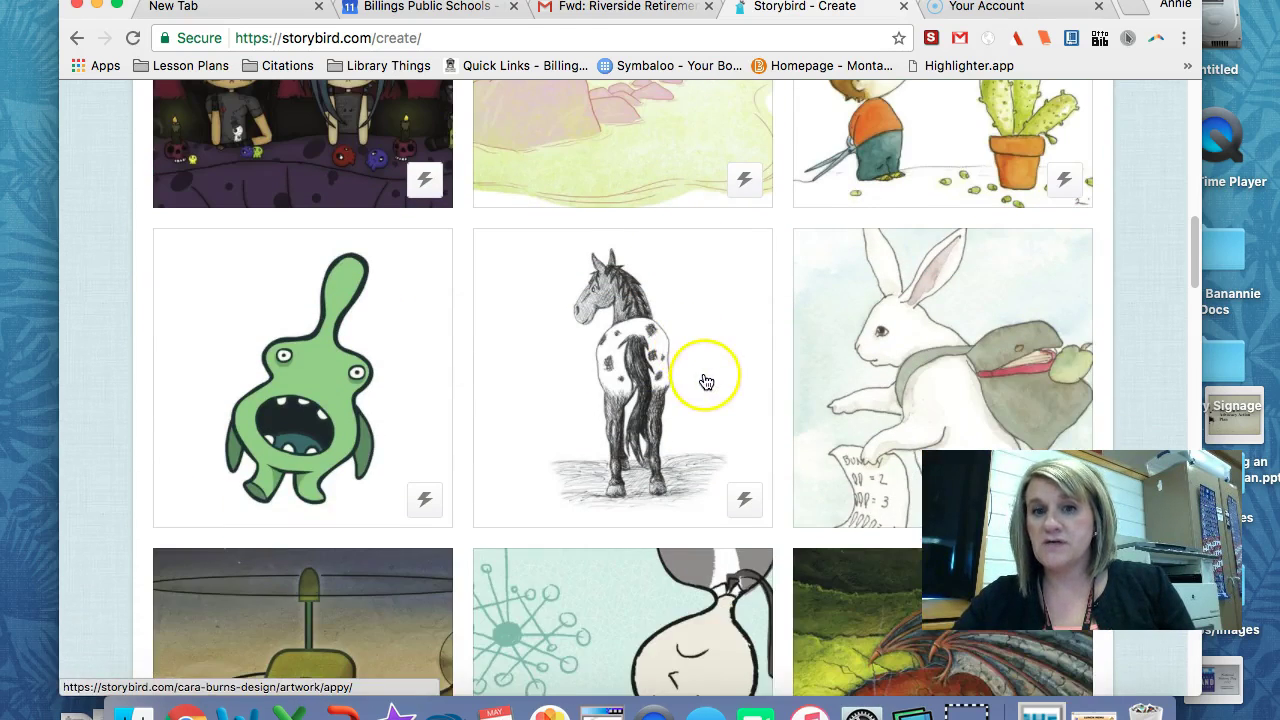
scroll(705, 385, down, 4)
scroll(714, 399, down, 5)
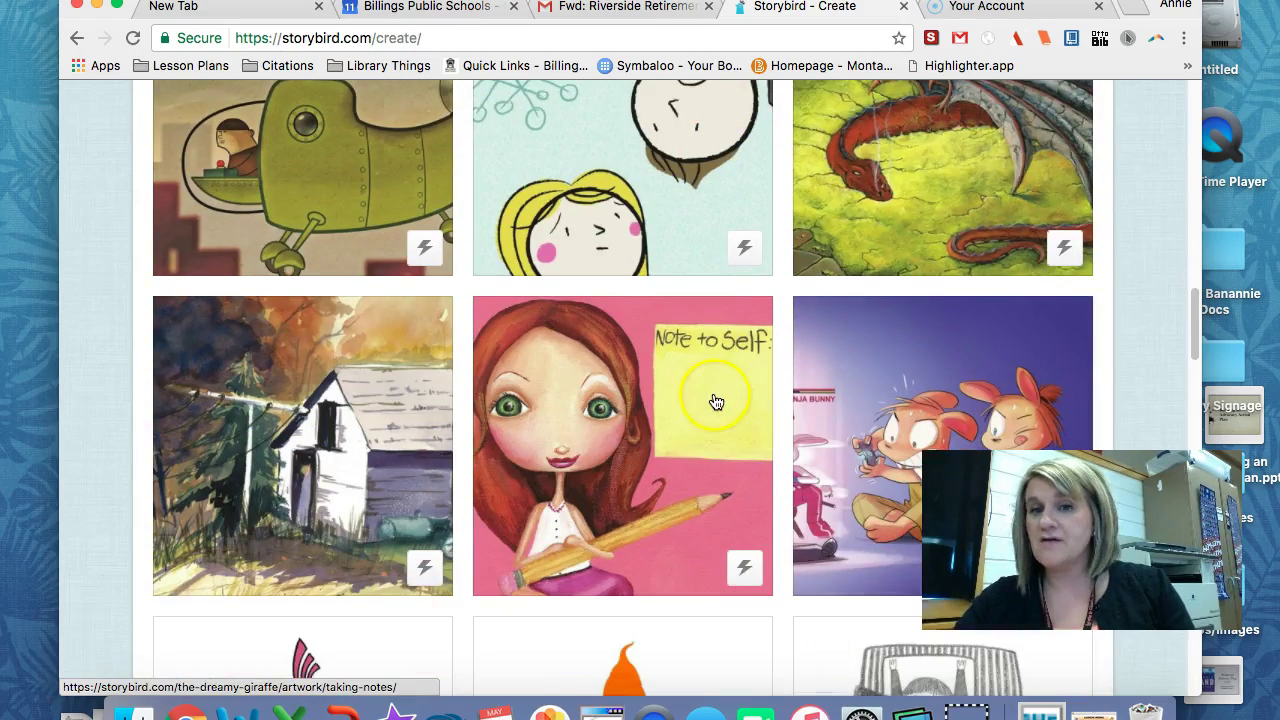
scroll(719, 411, down, 2)
scroll(722, 414, down, 3)
scroll(719, 420, down, 4)
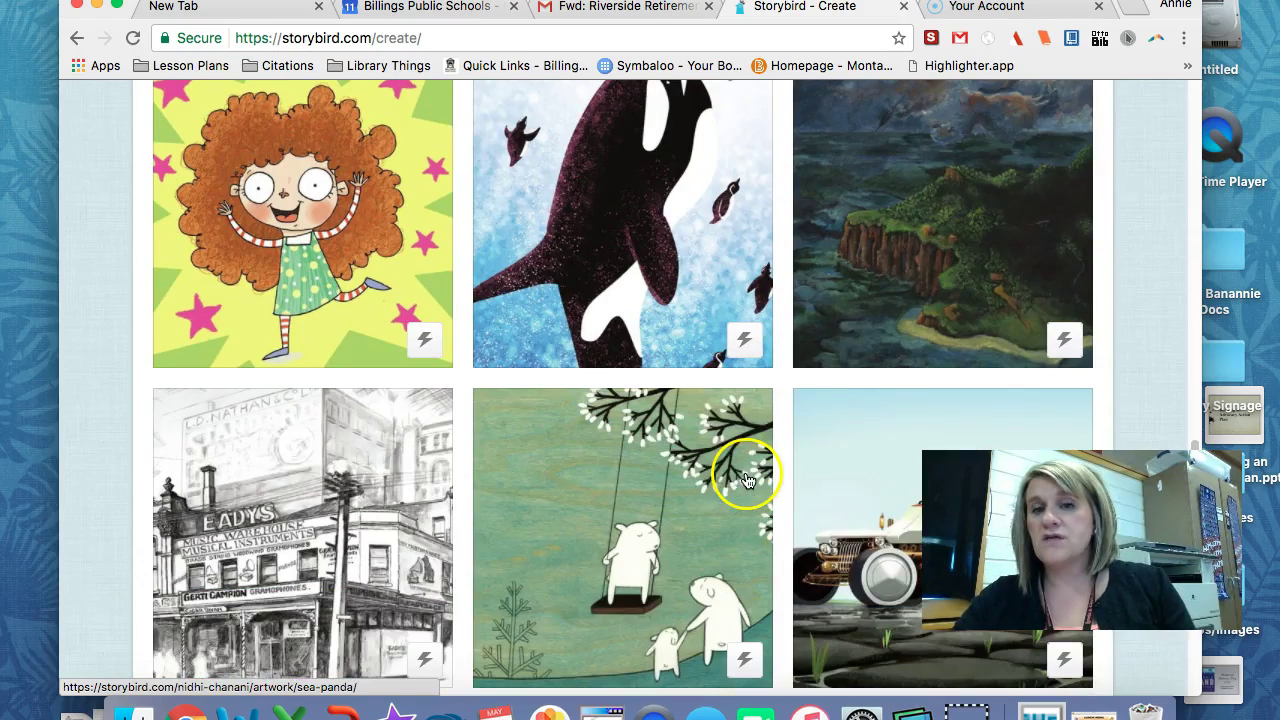
scroll(740, 472, up, 1)
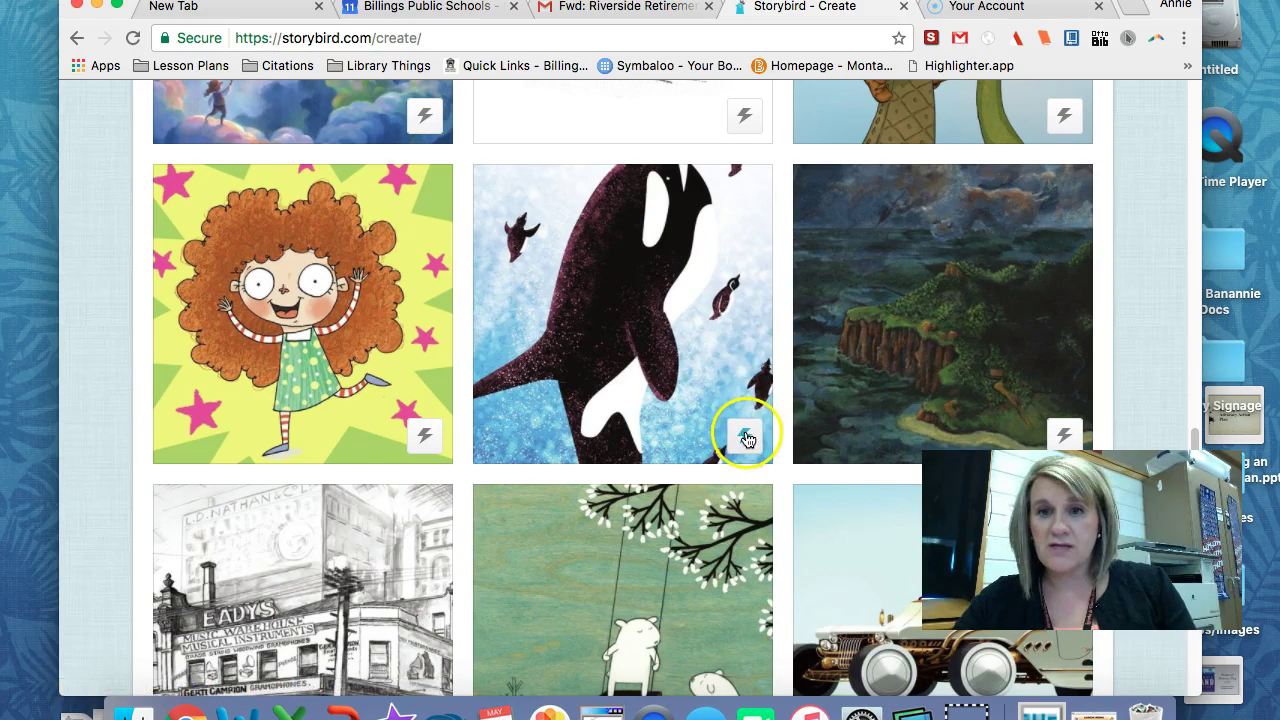
mouse_move(750, 439)
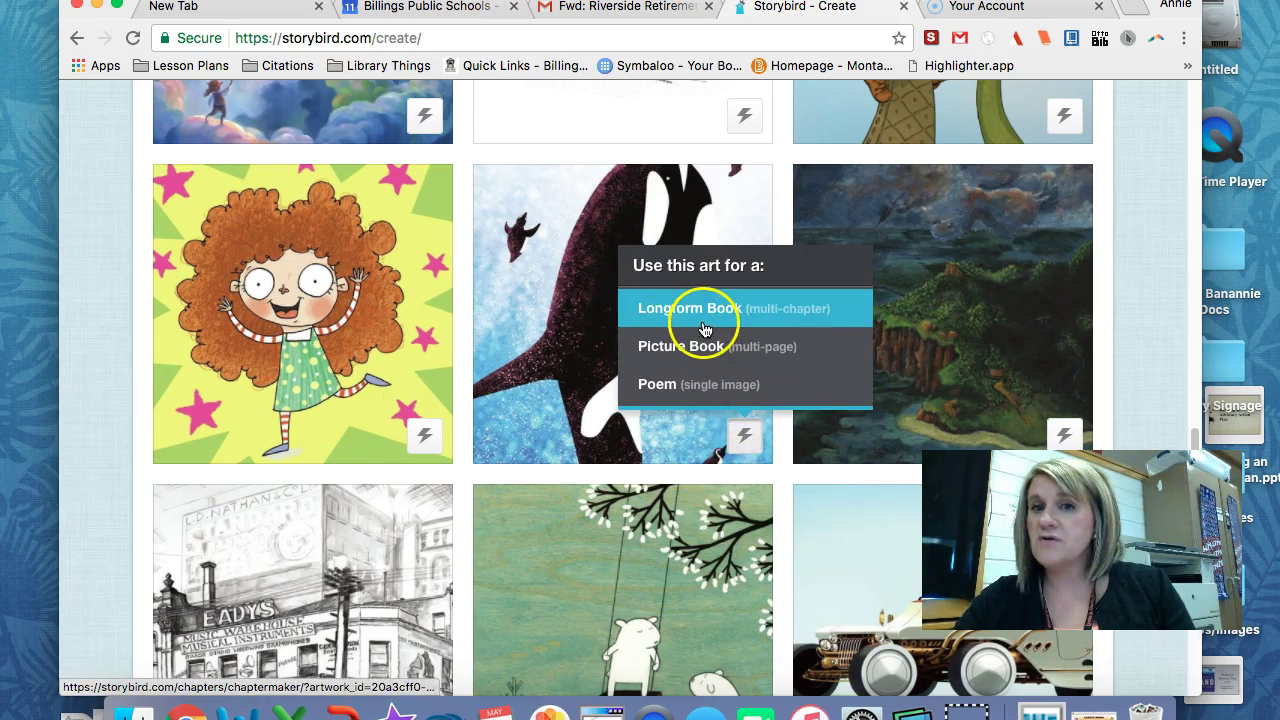
click(706, 383)
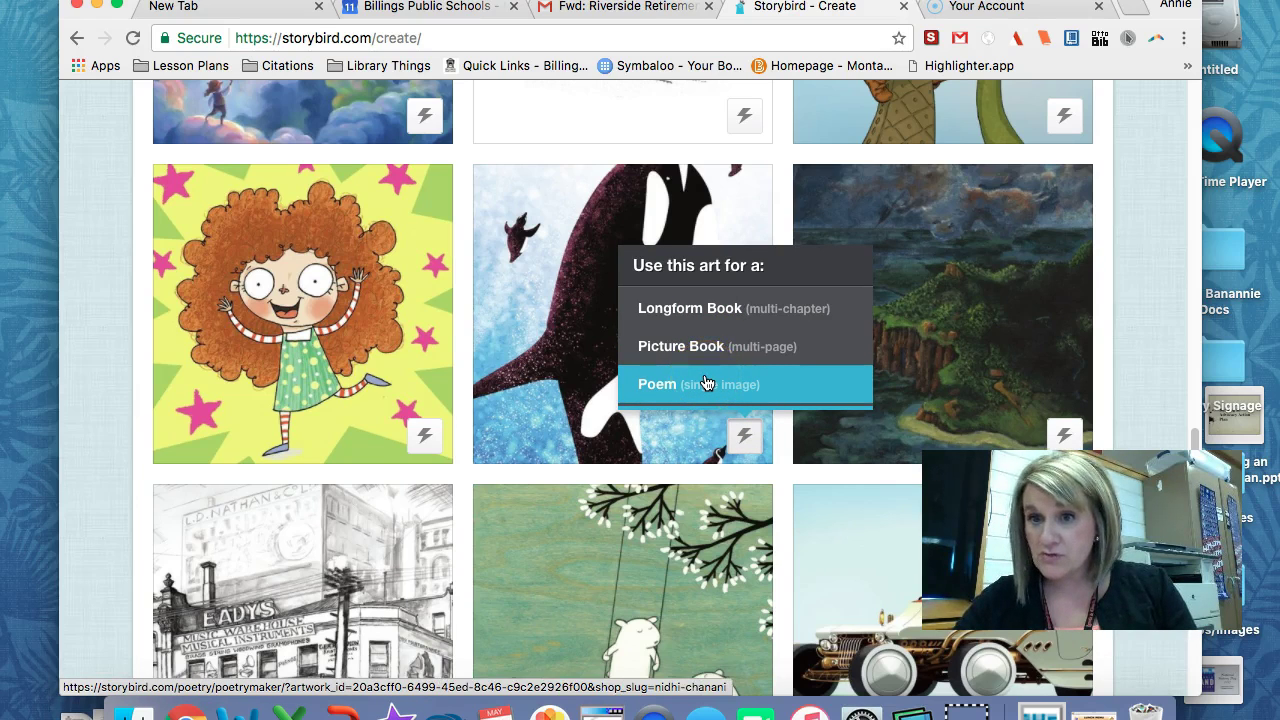
click(710, 385)
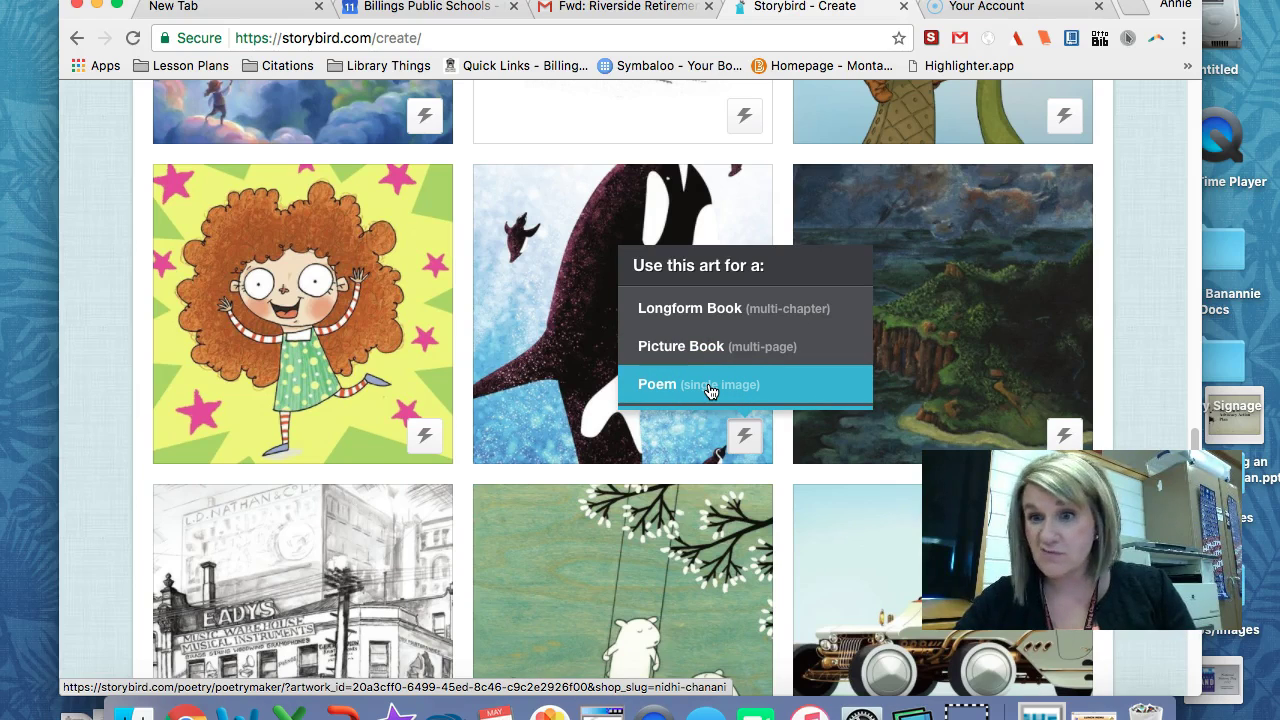
click(706, 358)
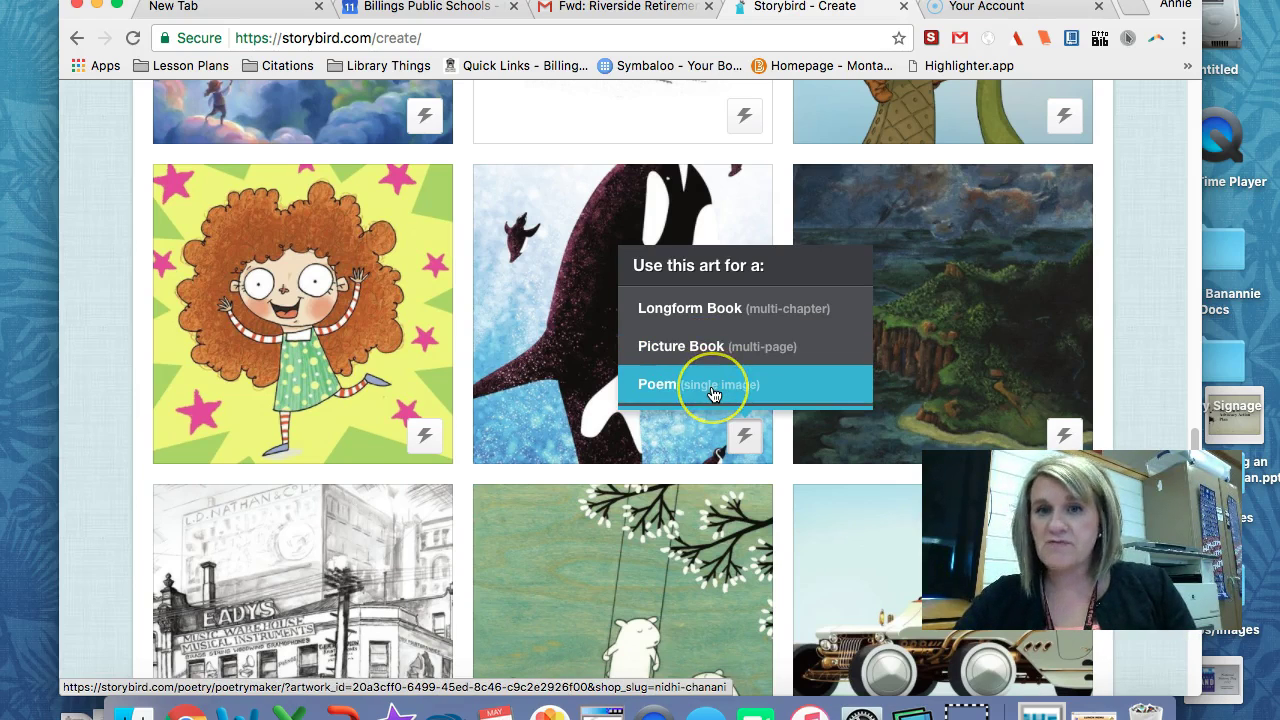
click(713, 392)
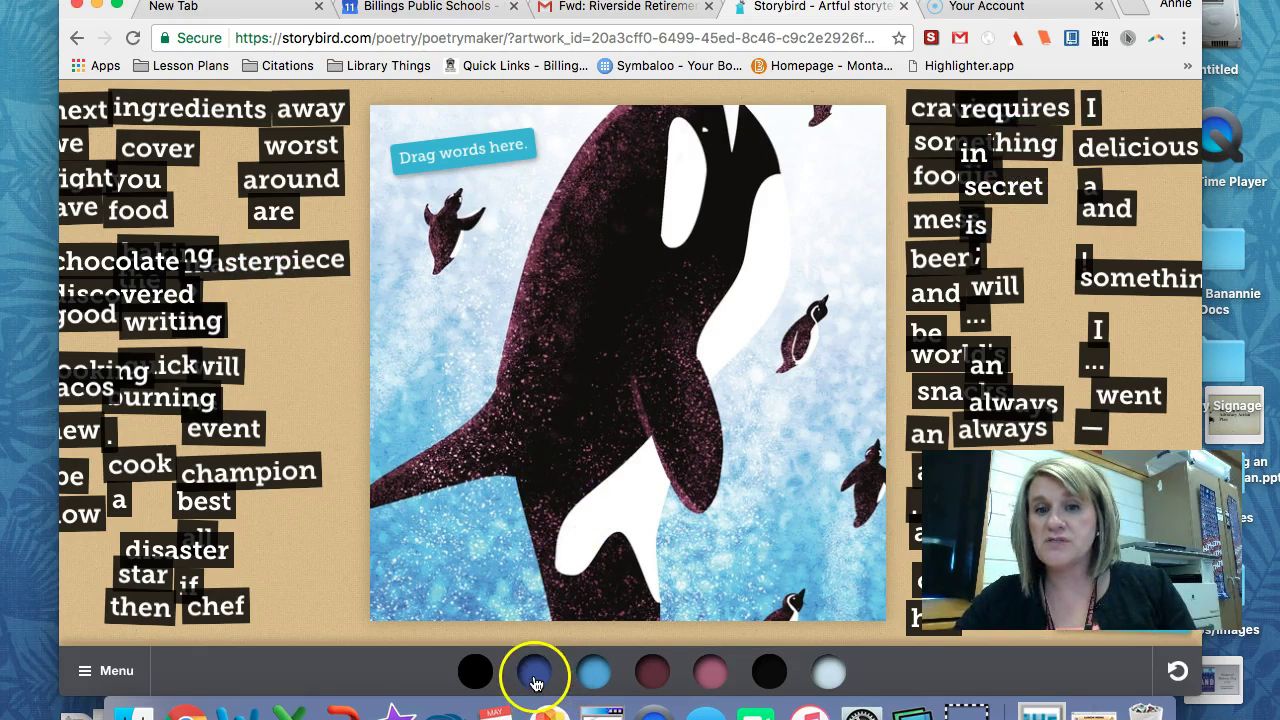
Step: Colour the word tiles dark maroon and place the word "masterpiece" near the upper edge of the orca artwork
click(593, 674)
click(650, 678)
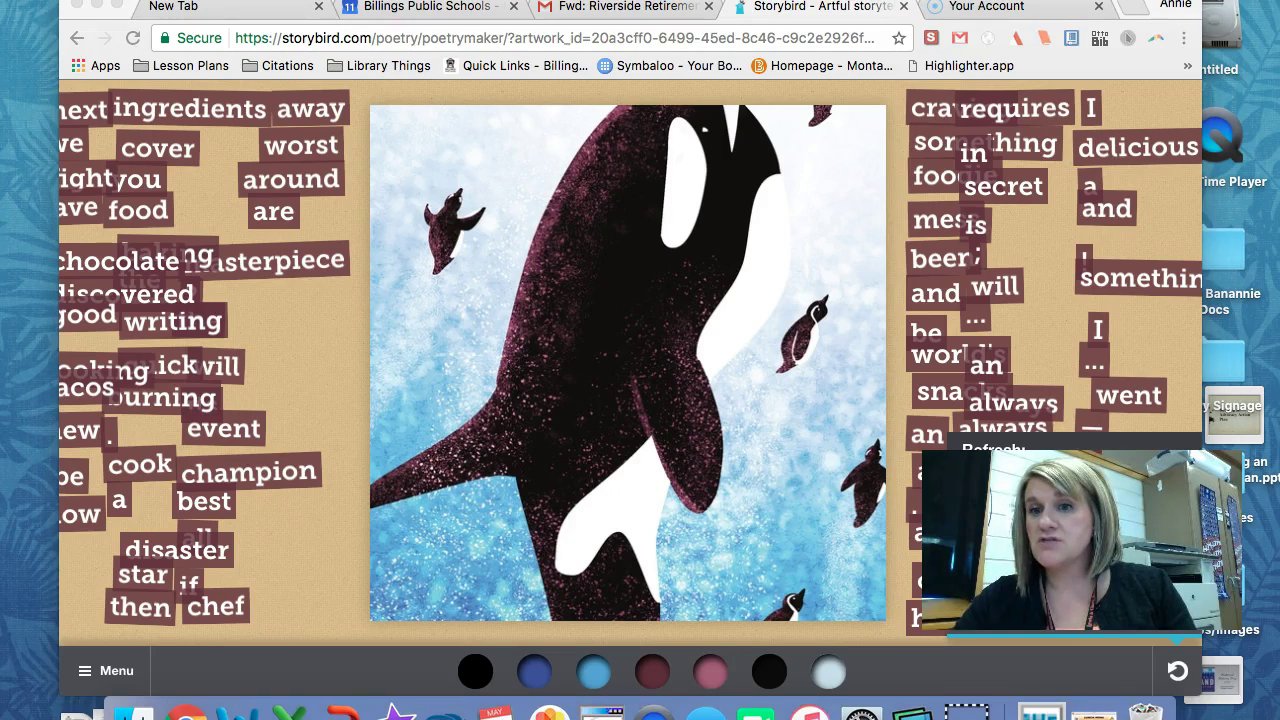
click(1177, 680)
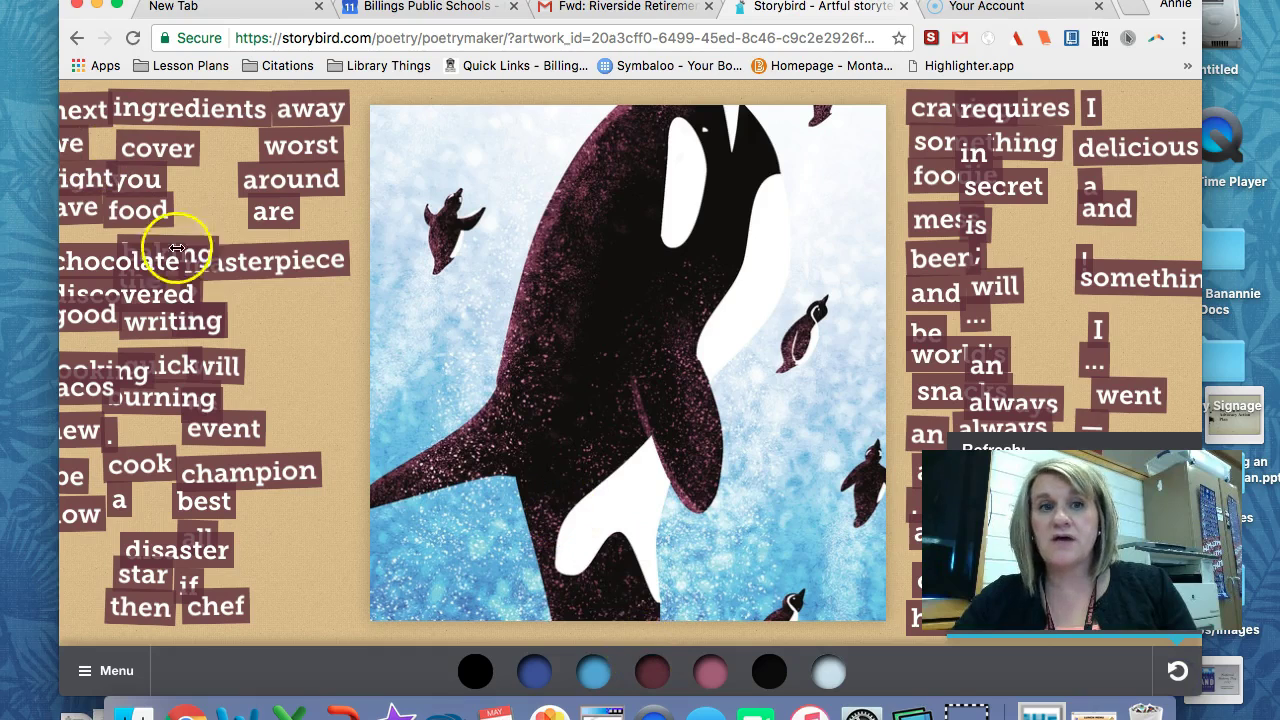
drag(270, 266, 514, 148)
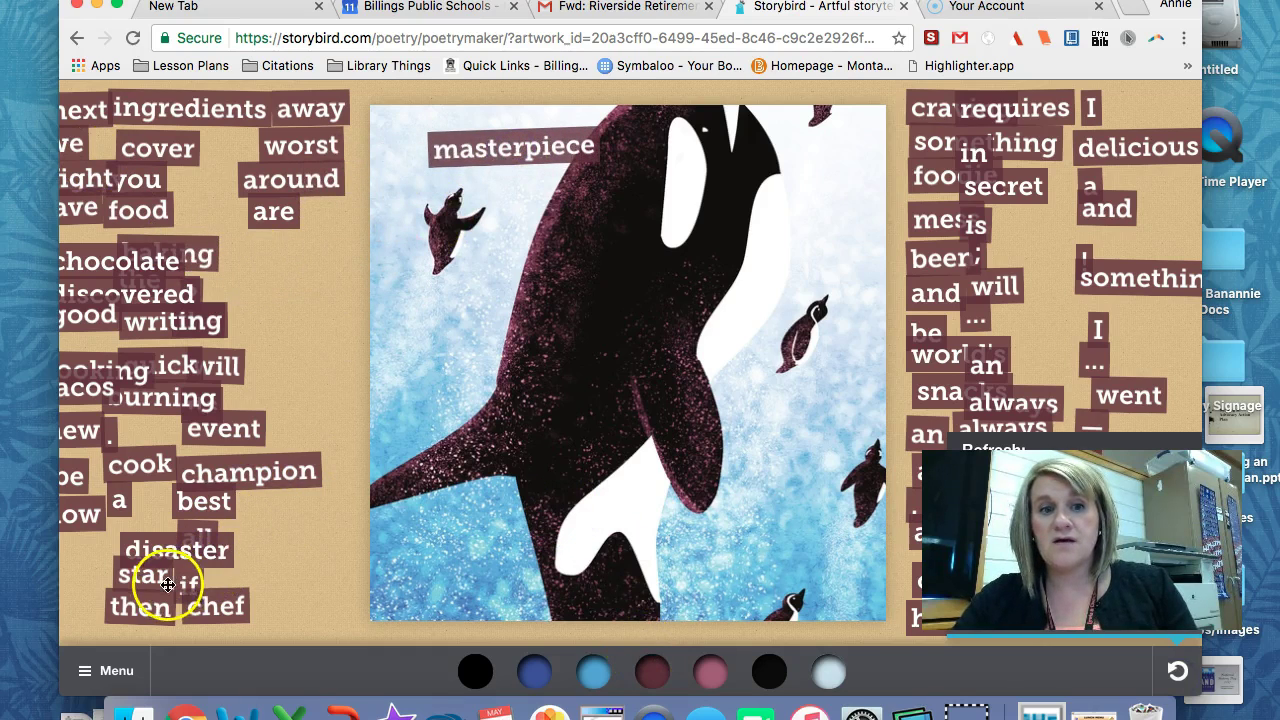
Step: Try the word "then" beneath "masterpiece" and move it back off the artwork
drag(158, 615, 575, 198)
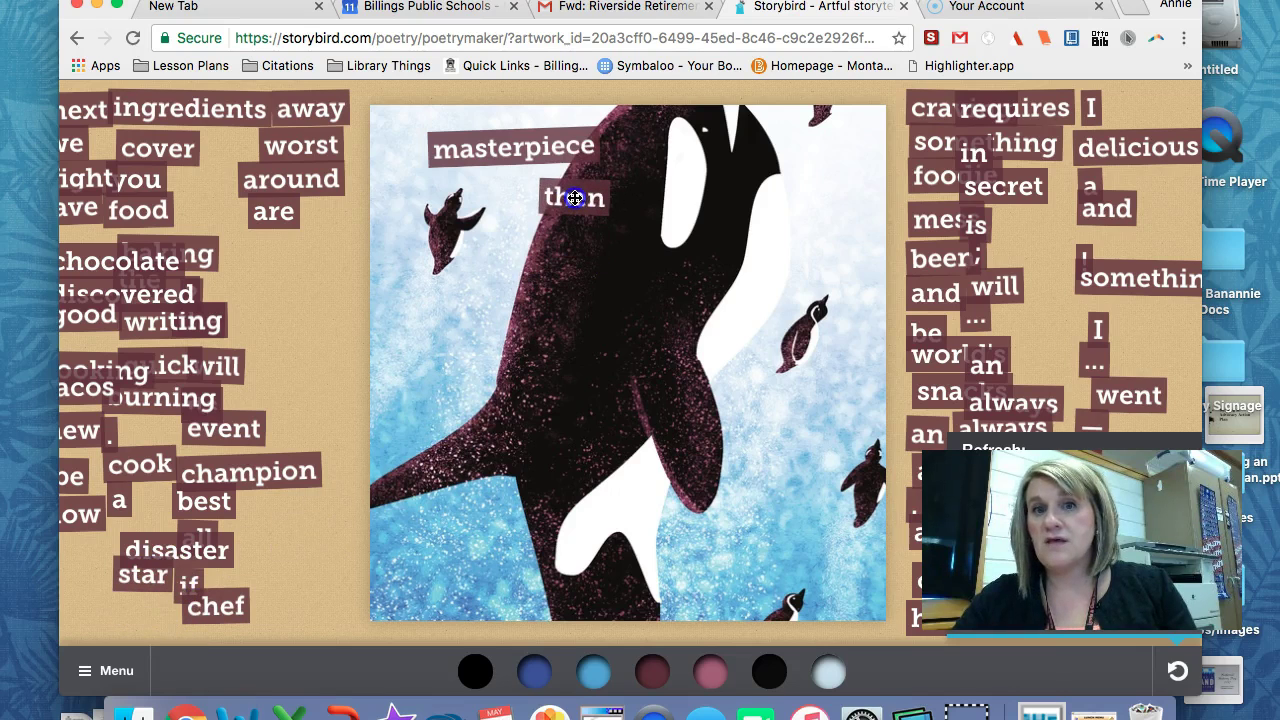
scroll(1034, 327, right, 3)
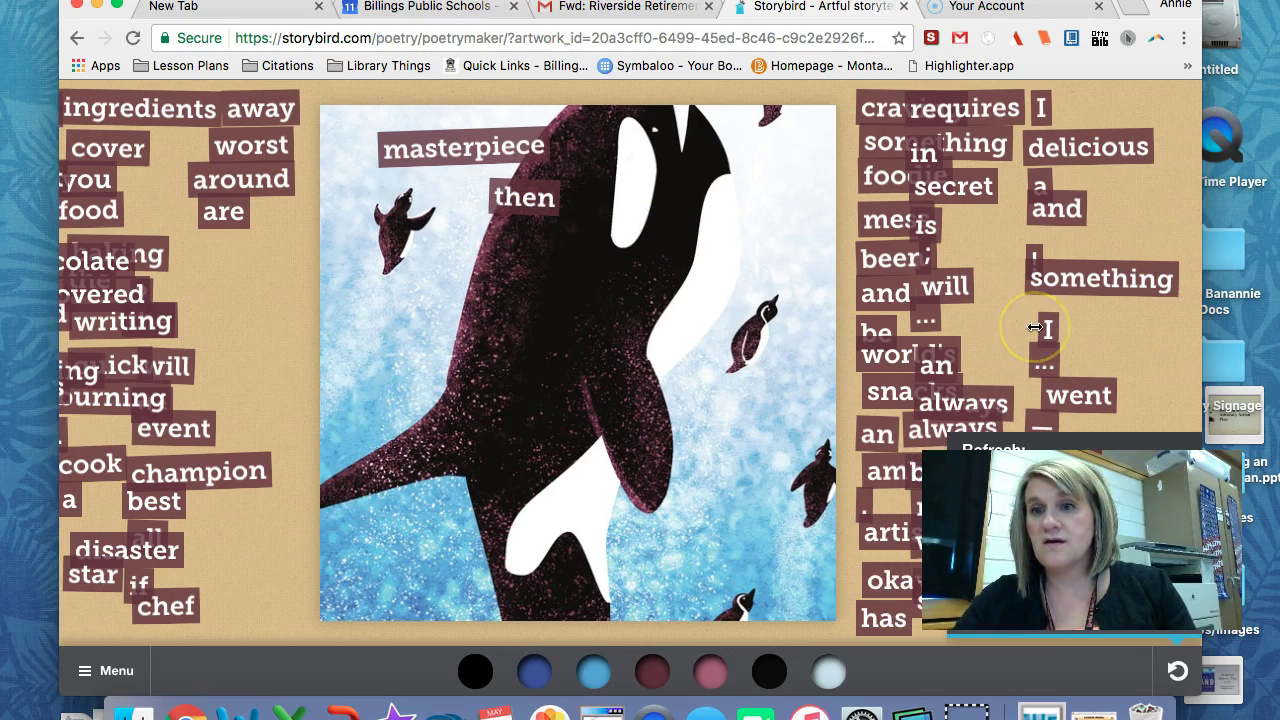
scroll(1034, 327, left, 2)
scroll(1036, 325, right, 3)
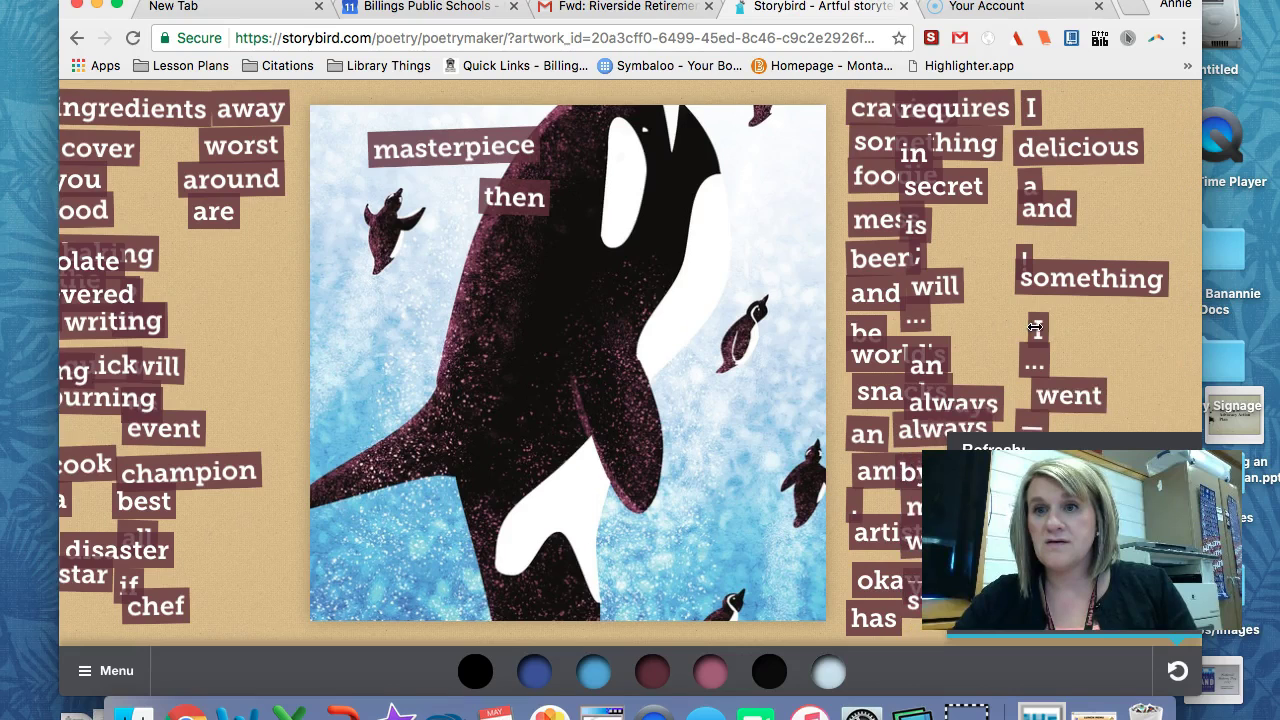
scroll(1039, 321, right, 2)
scroll(1039, 321, left, 5)
drag(634, 197, 330, 342)
Step: Place the words "requires", "we", "save" and "something" one below another beneath "masterpiece" on the artwork
drag(1071, 118, 596, 202)
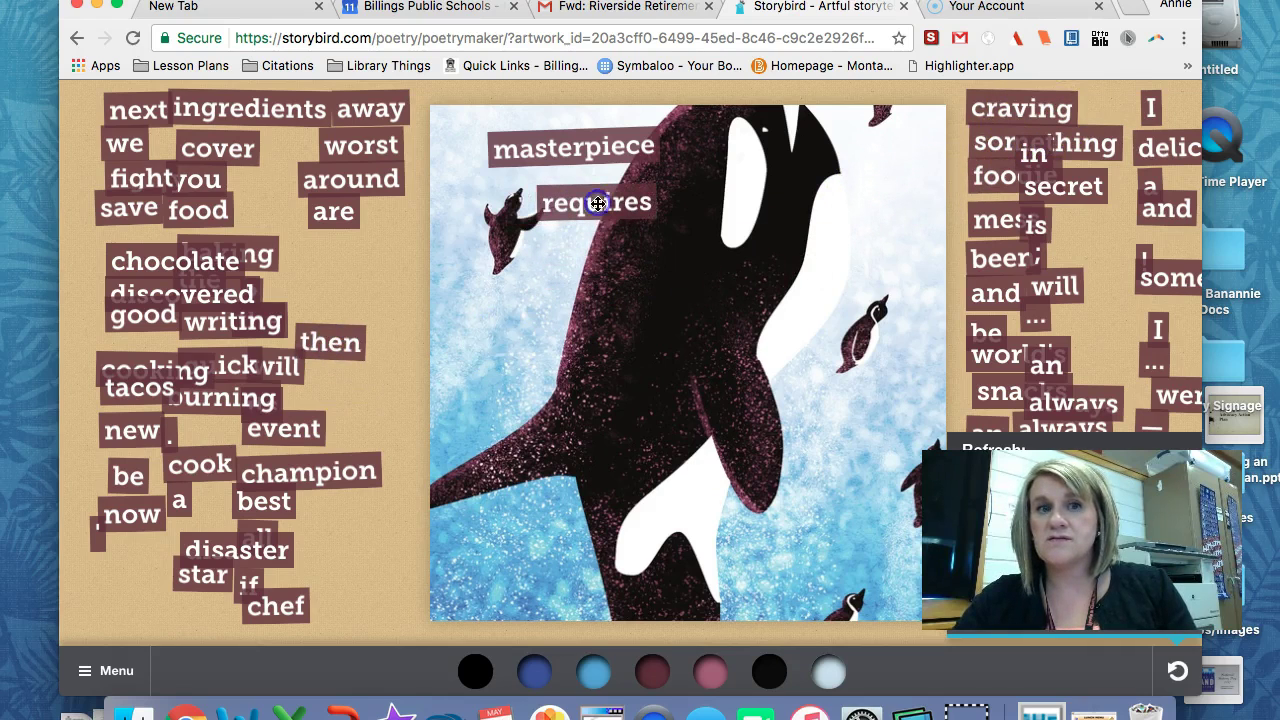
drag(141, 226, 593, 260)
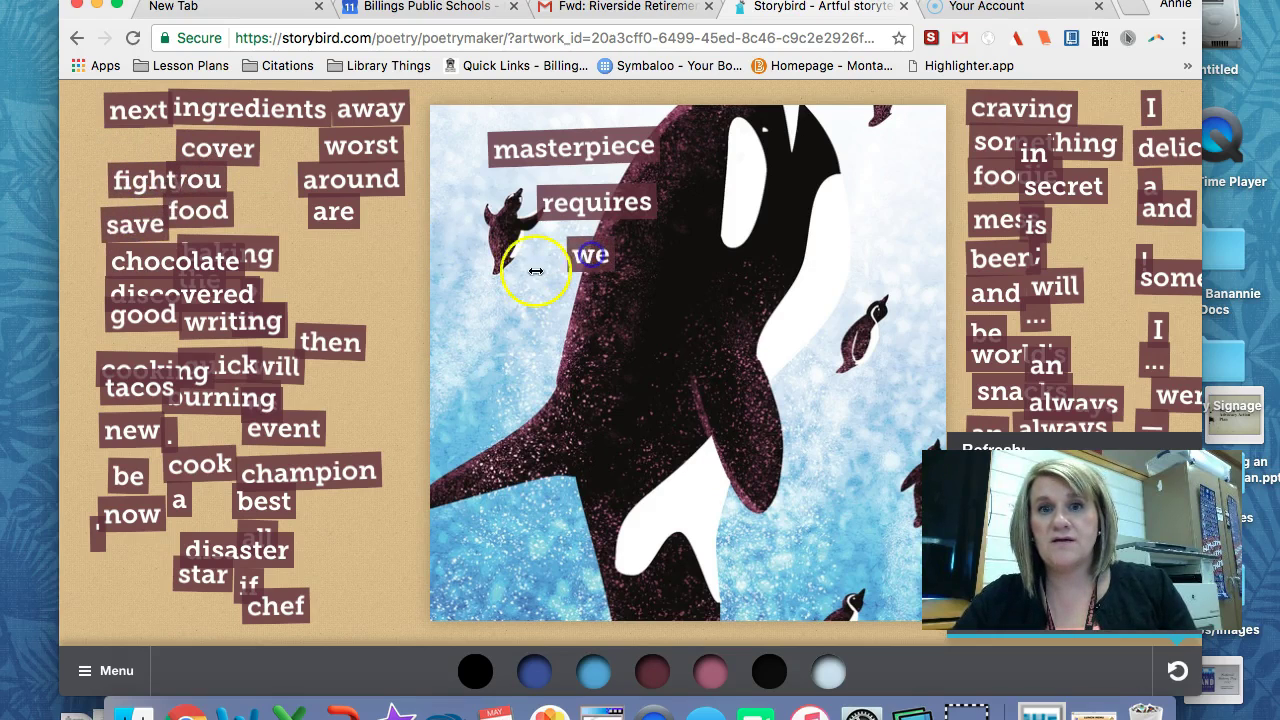
drag(140, 224, 563, 302)
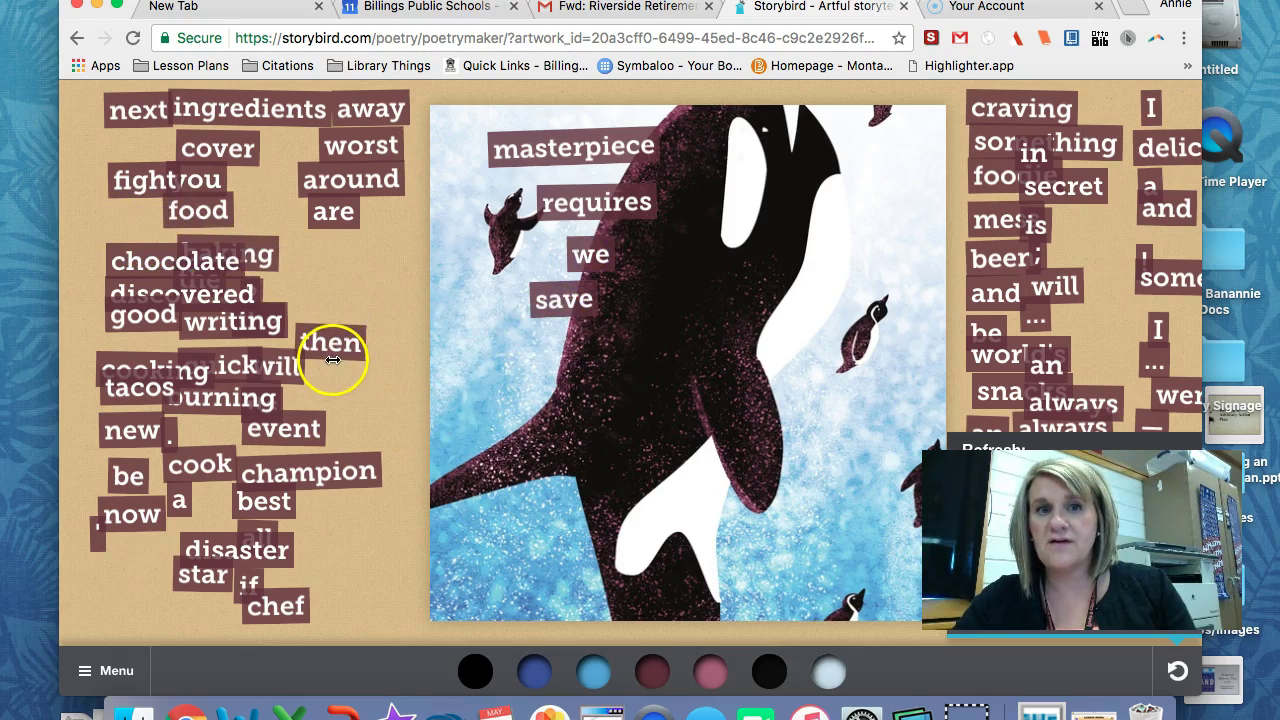
scroll(1117, 381, right, 7)
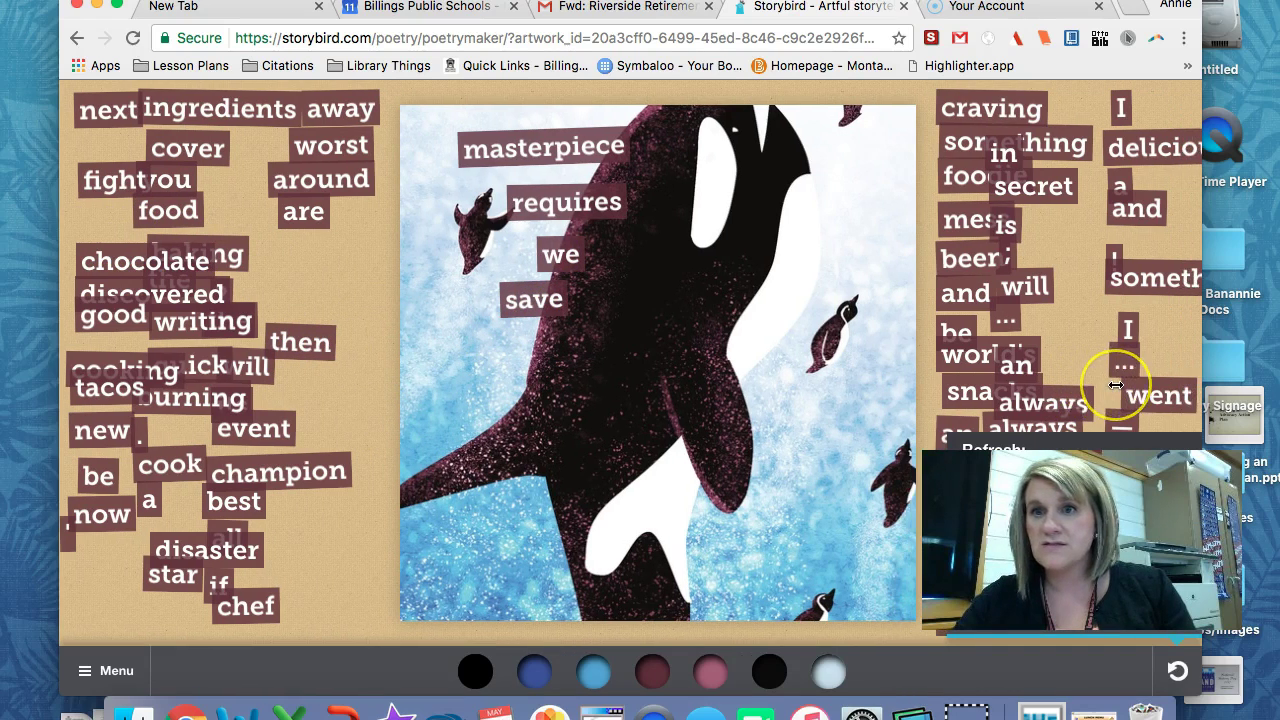
scroll(1117, 385, right, 12)
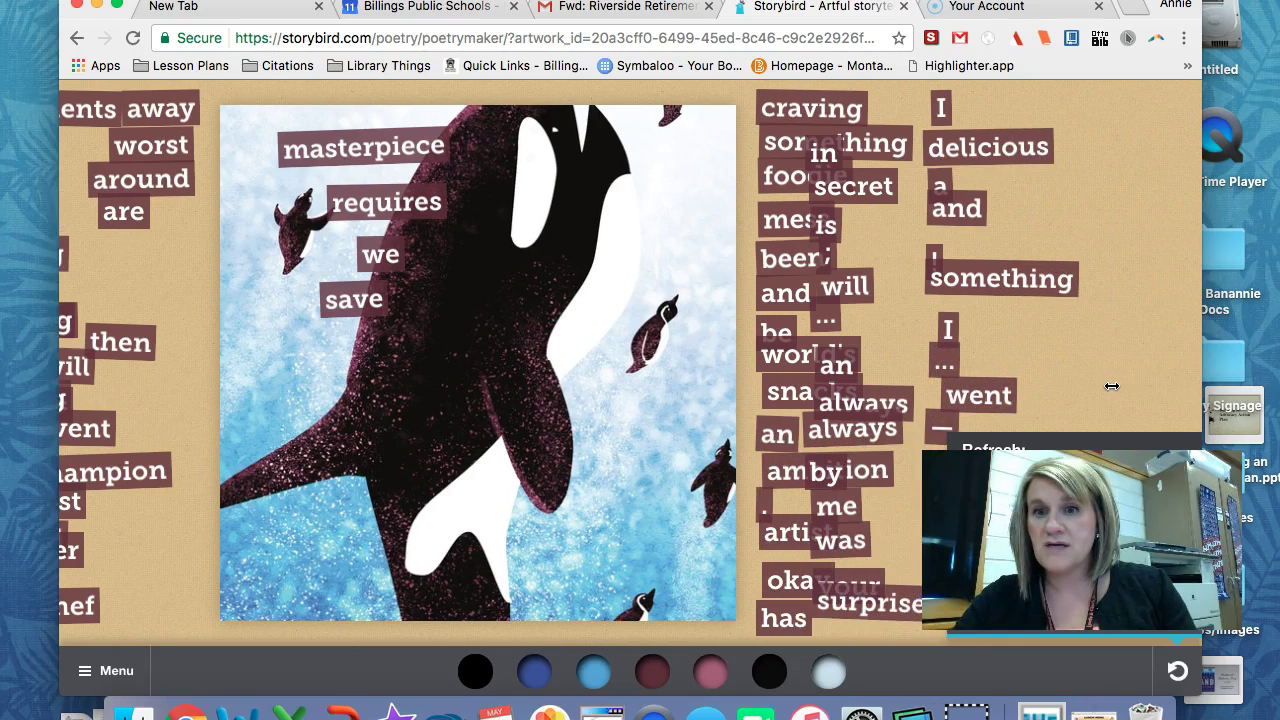
scroll(1112, 386, right, 4)
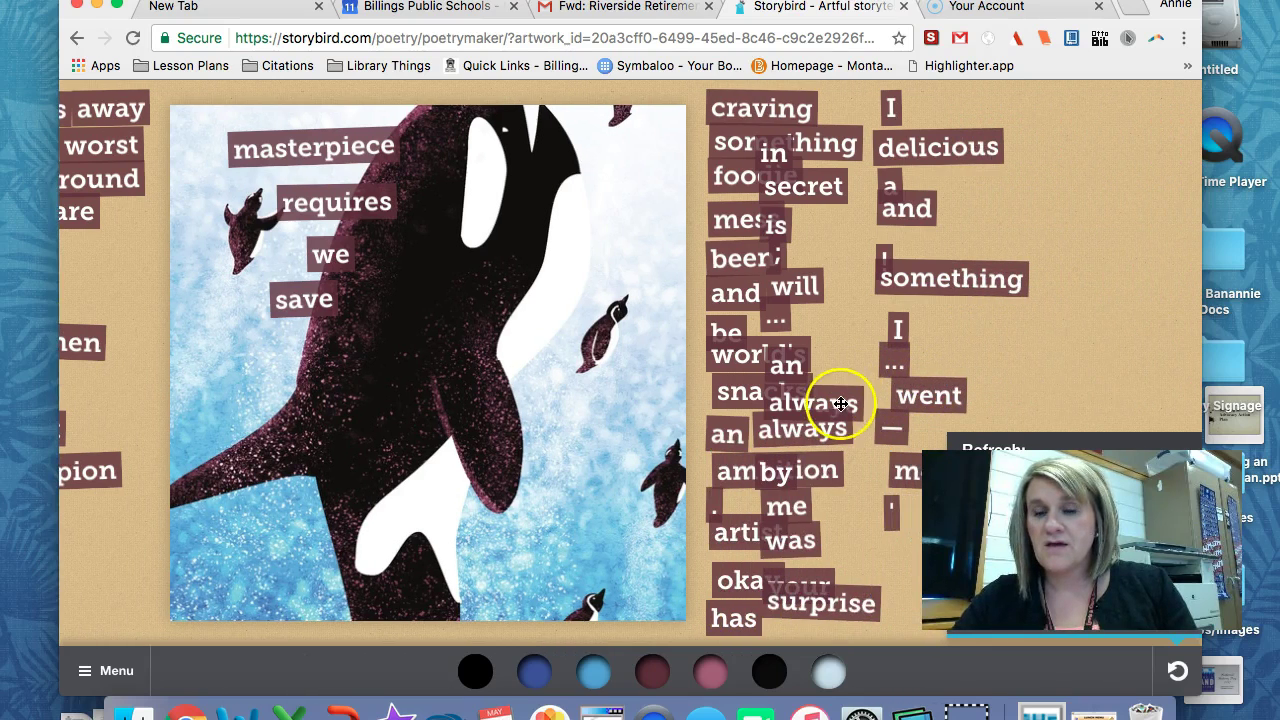
scroll(829, 400, left, 13)
scroll(808, 357, left, 11)
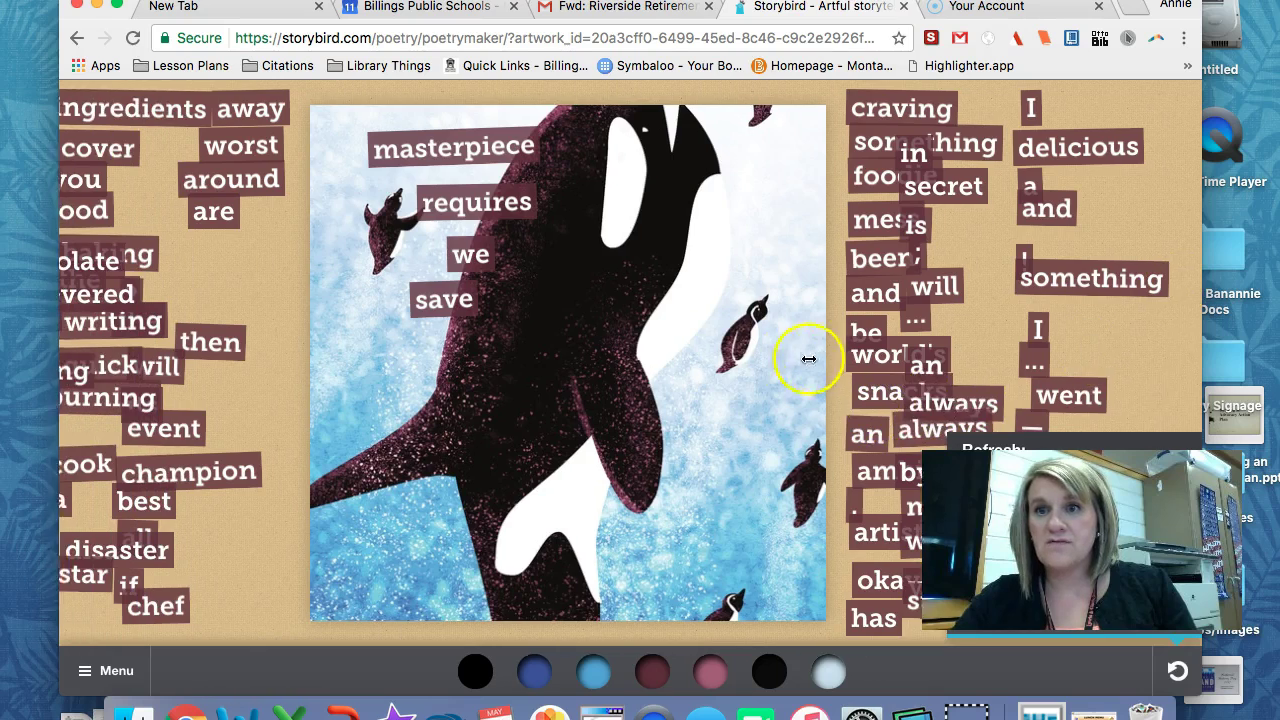
drag(1130, 284, 541, 357)
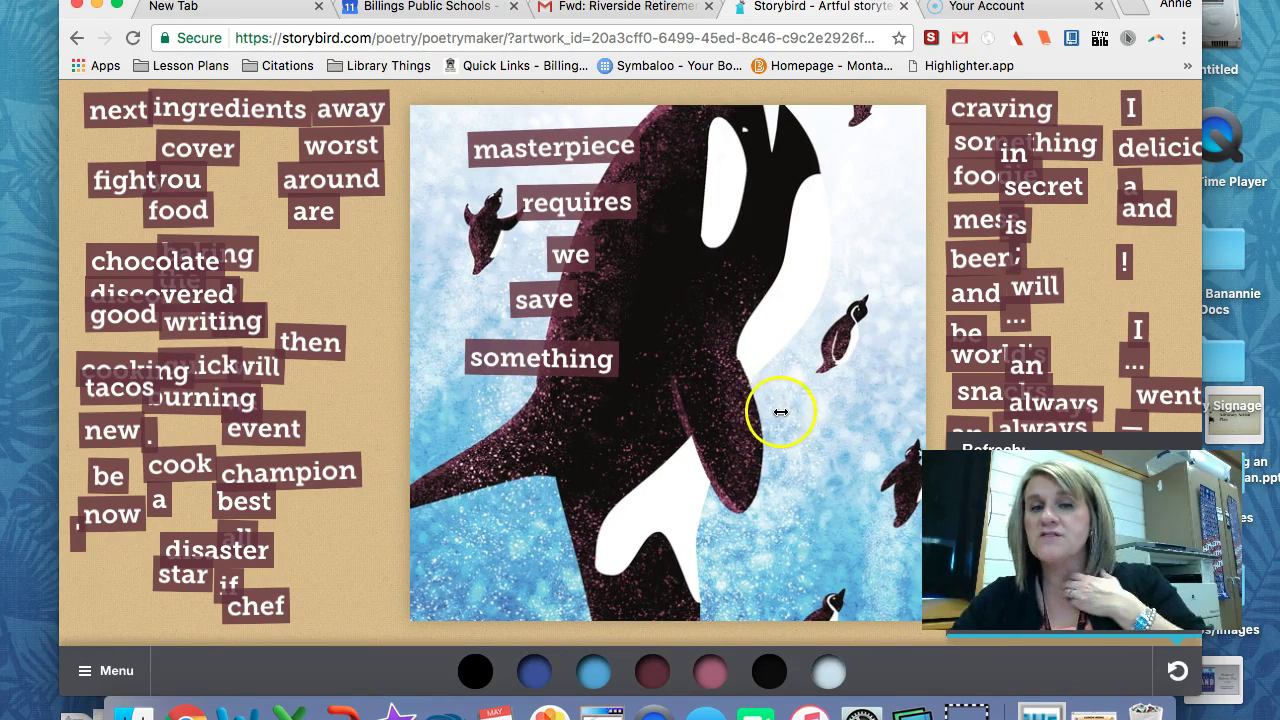
scroll(781, 410, right, 3)
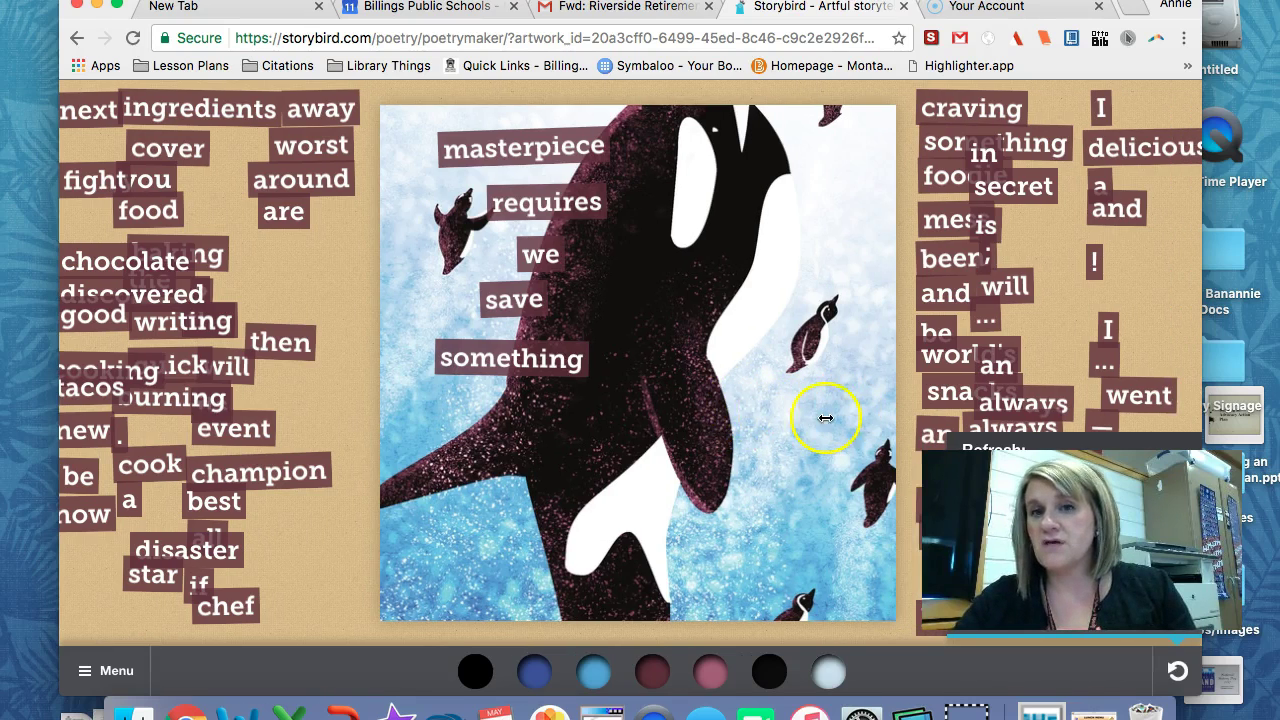
scroll(731, 450, right, 2)
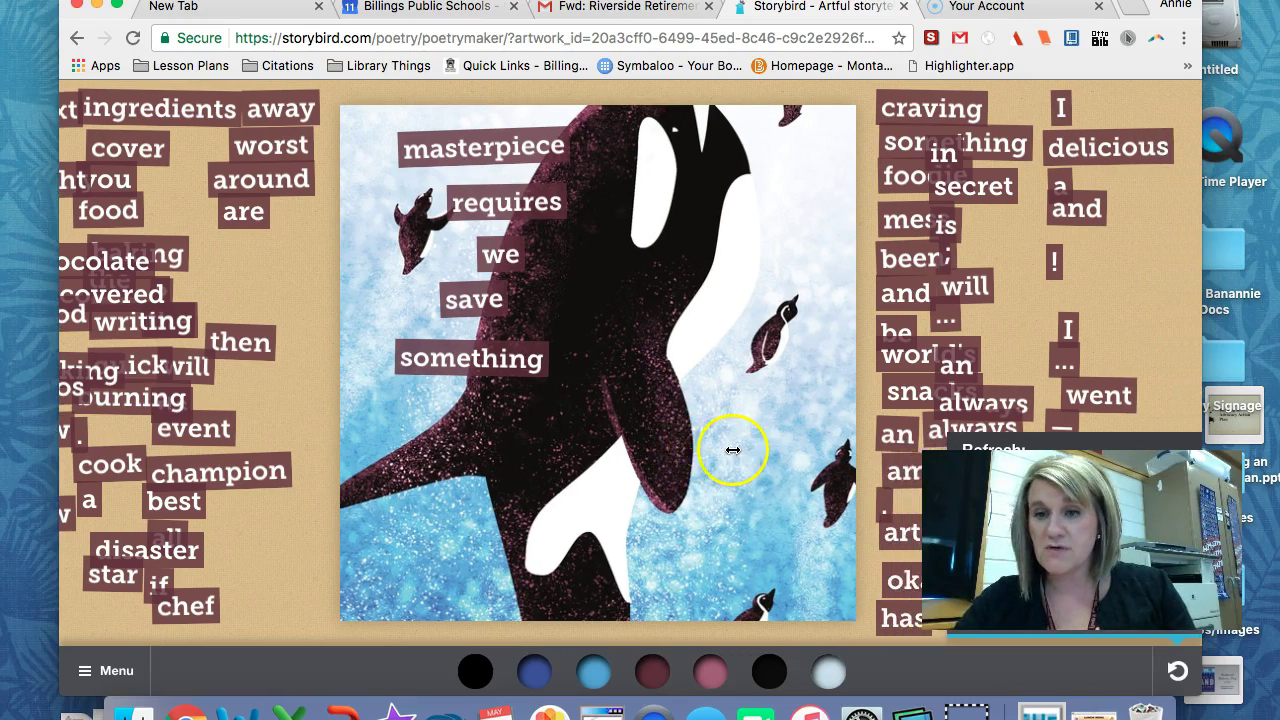
scroll(735, 451, left, 4)
scroll(739, 451, left, 3)
scroll(741, 450, right, 4)
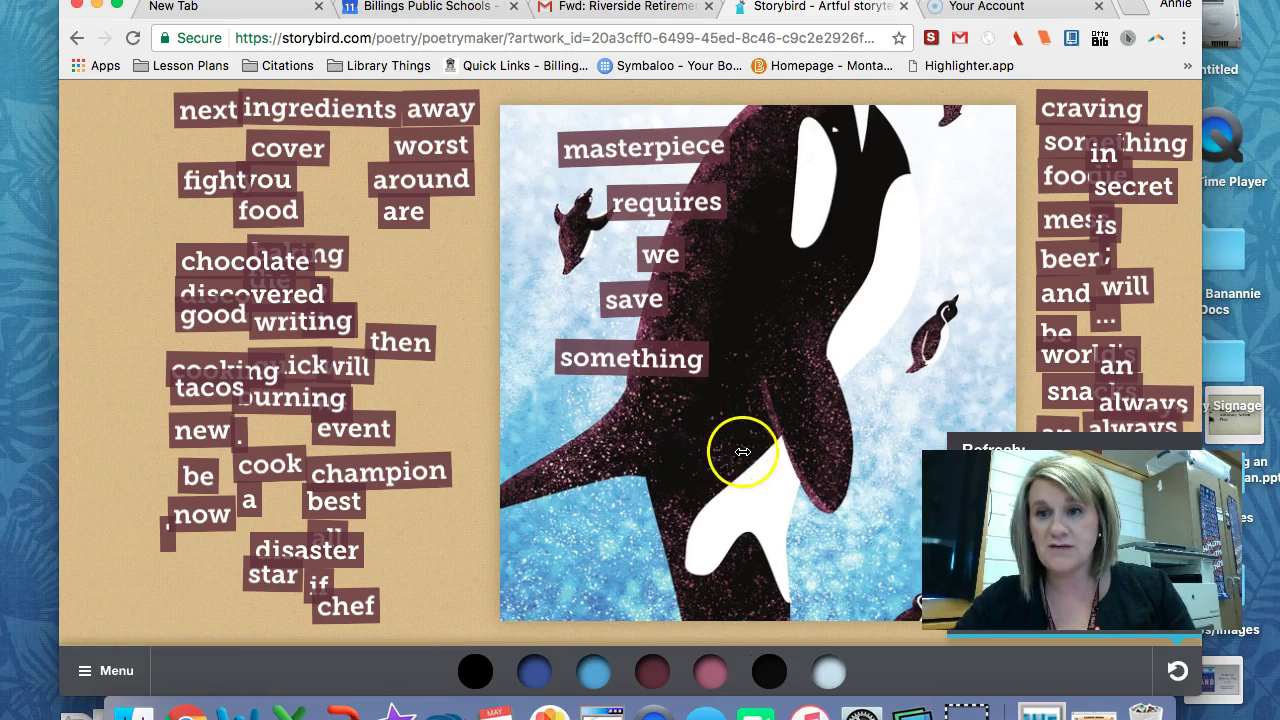
scroll(748, 454, left, 4)
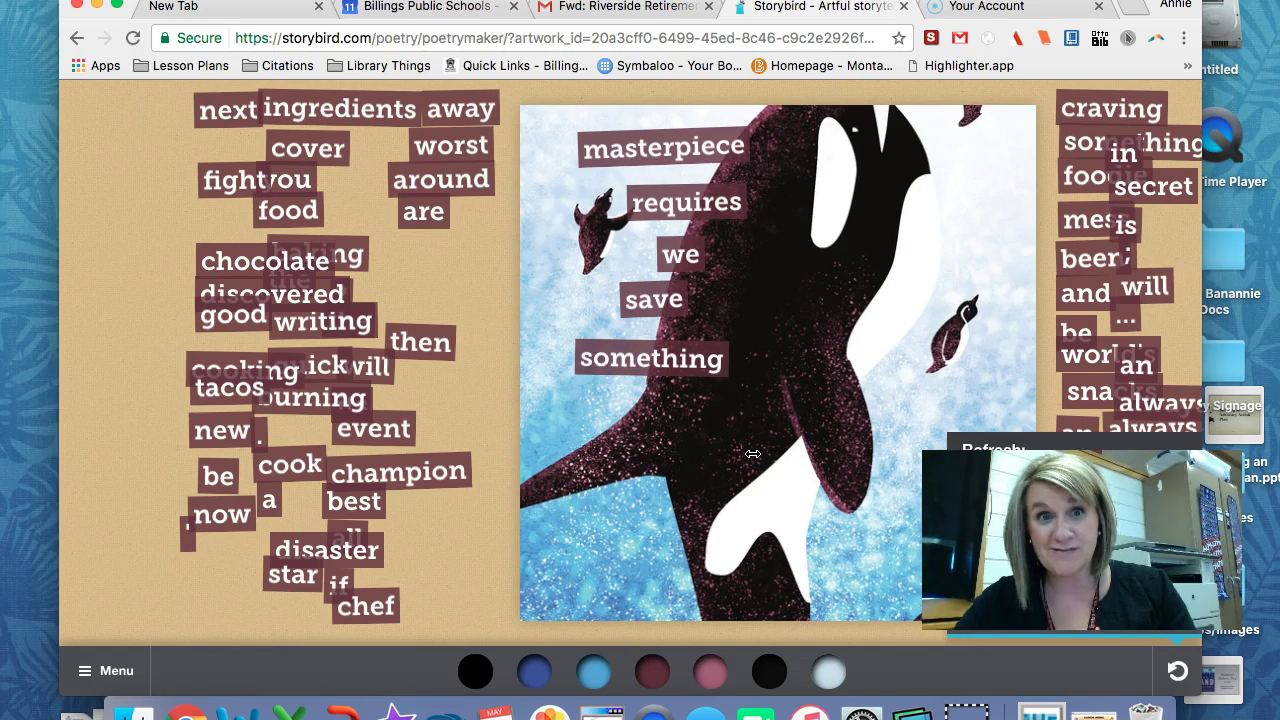
scroll(754, 450, right, 5)
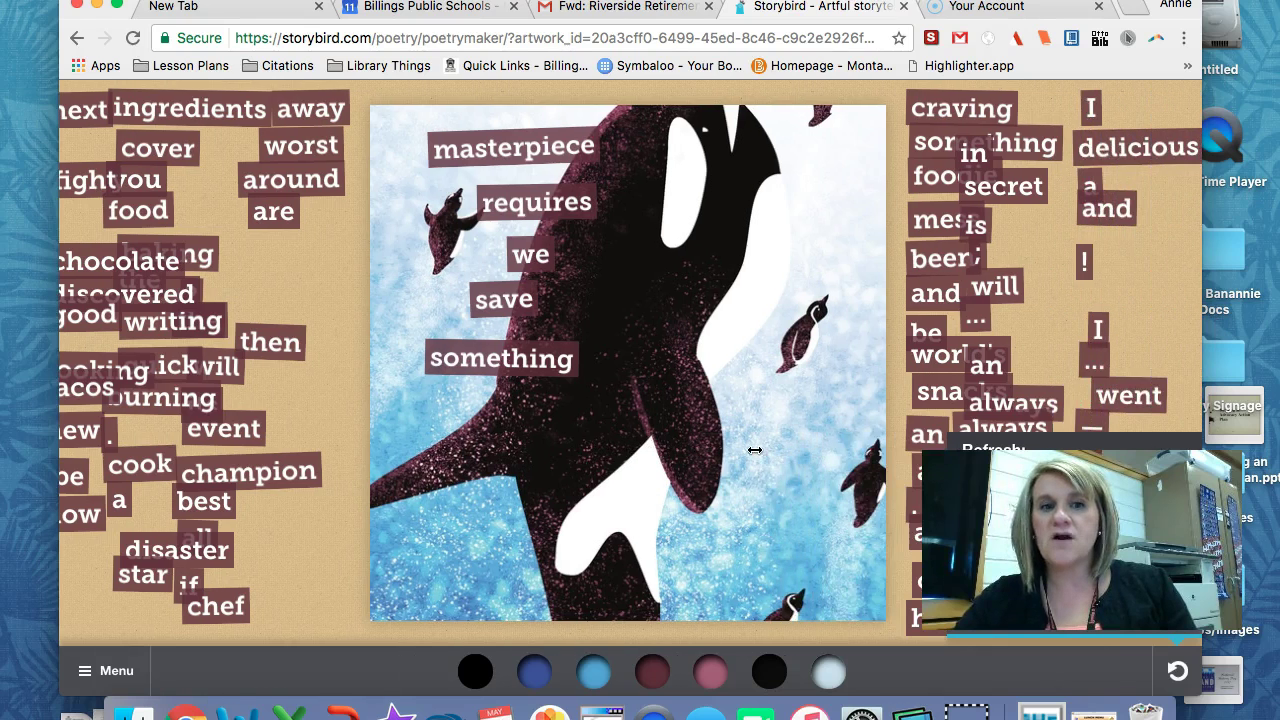
Step: Publish the poem and continue past the sharing options, keeping it private and without tags
click(108, 668)
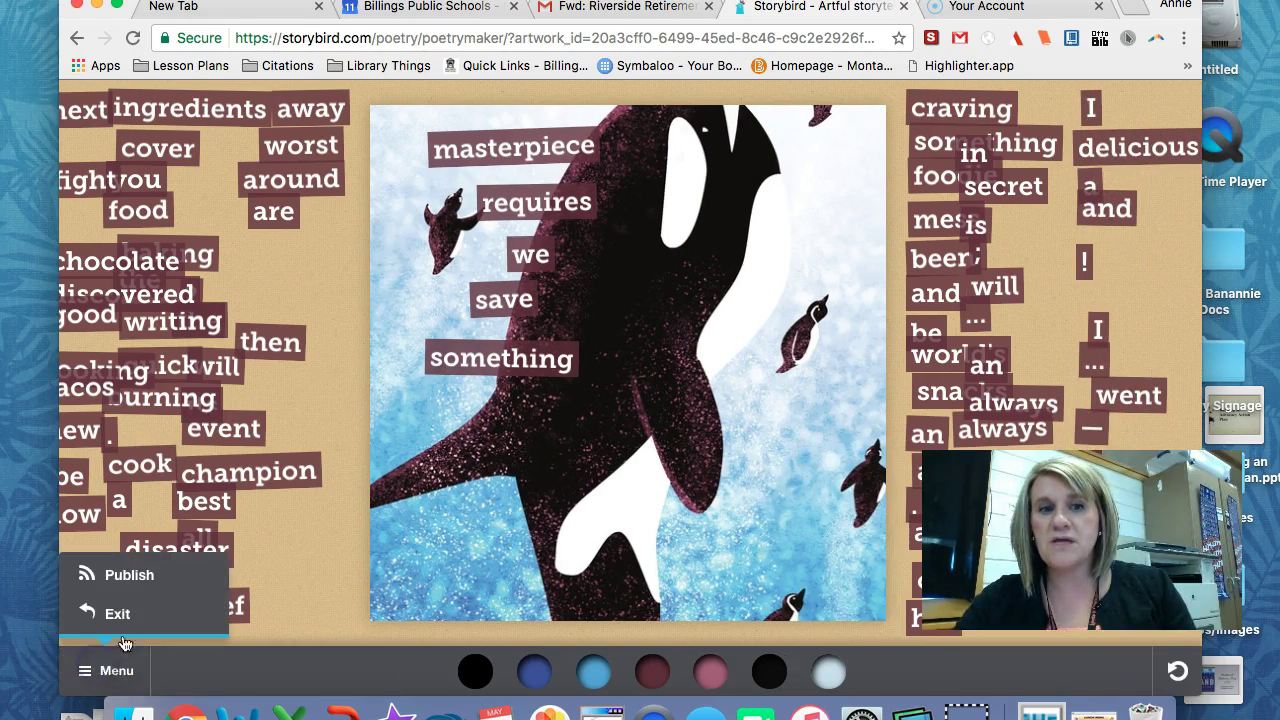
click(140, 576)
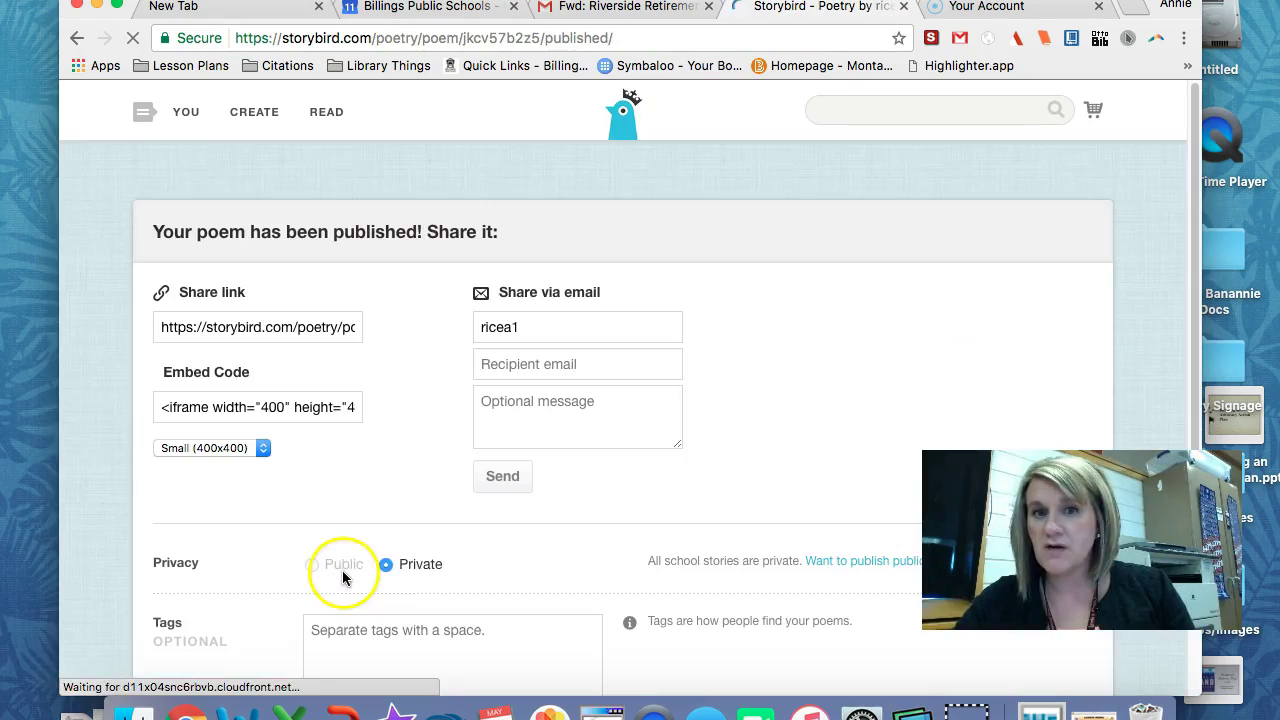
scroll(100, 160, down, 3)
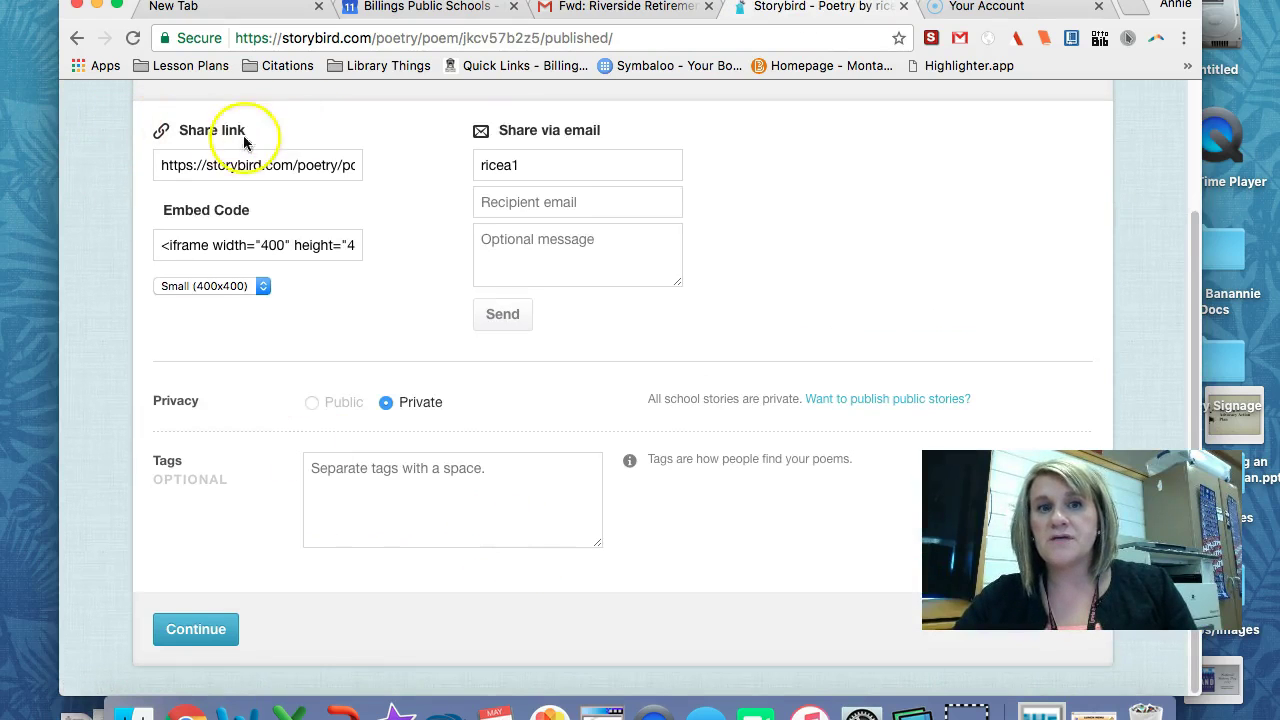
click(200, 632)
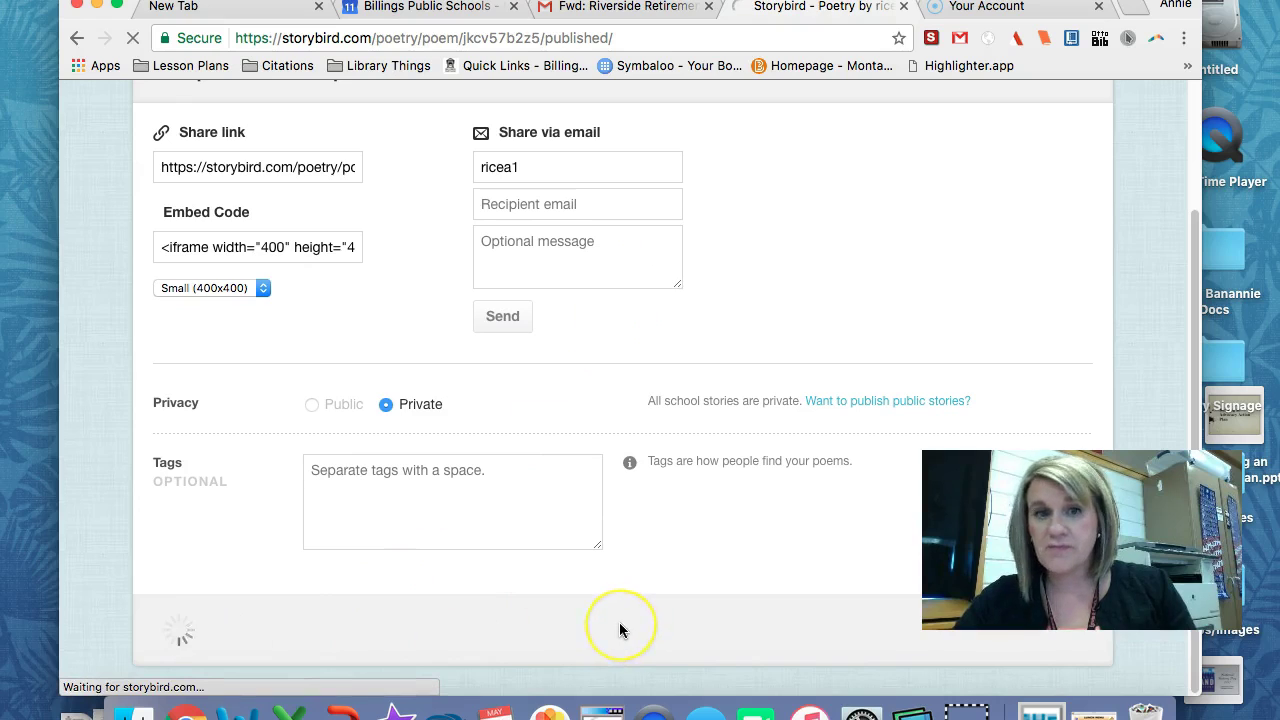
Step: Look over the published poem's page and dismiss the notice about finding published work
scroll(622, 514, down, 3)
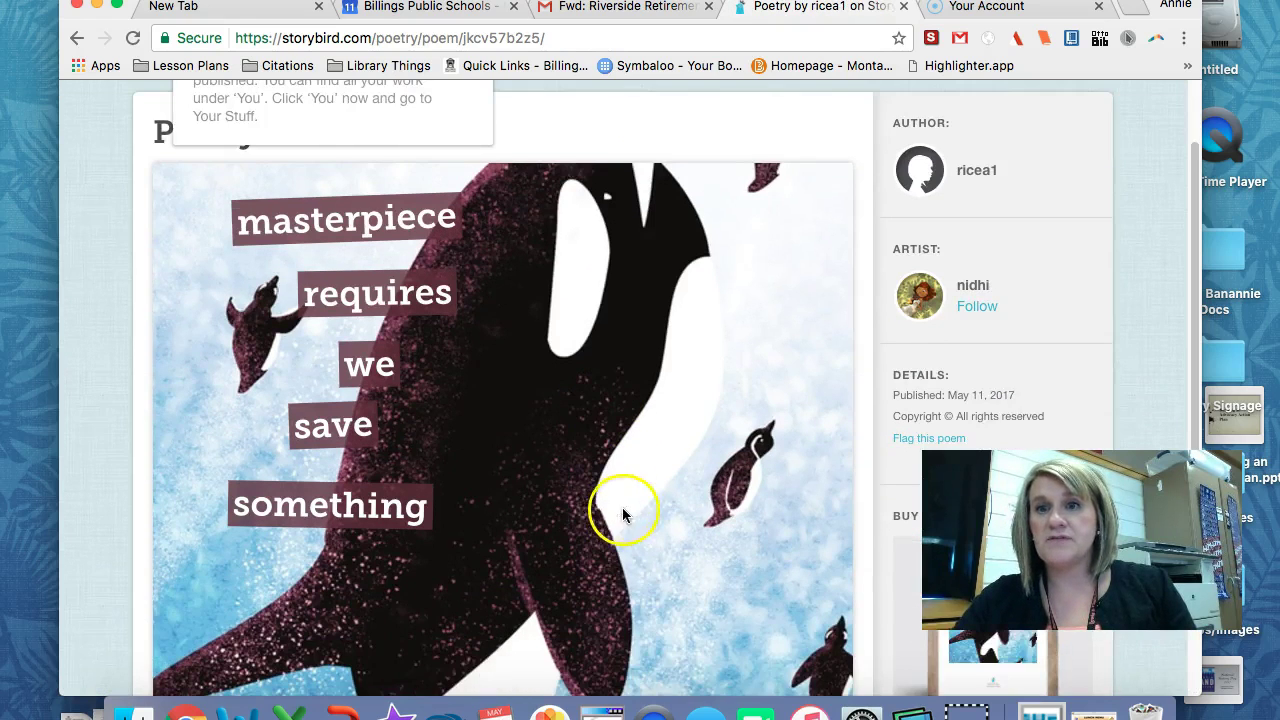
scroll(622, 514, down, 3)
scroll(632, 511, up, 5)
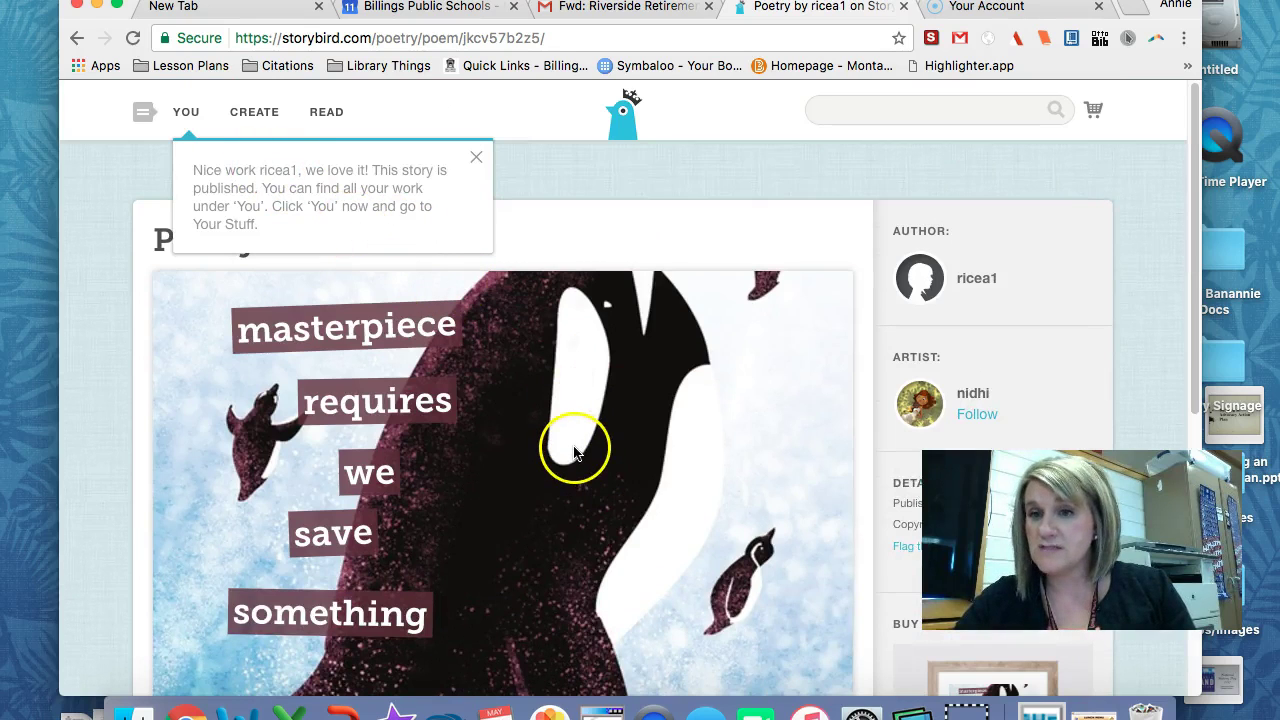
click(477, 163)
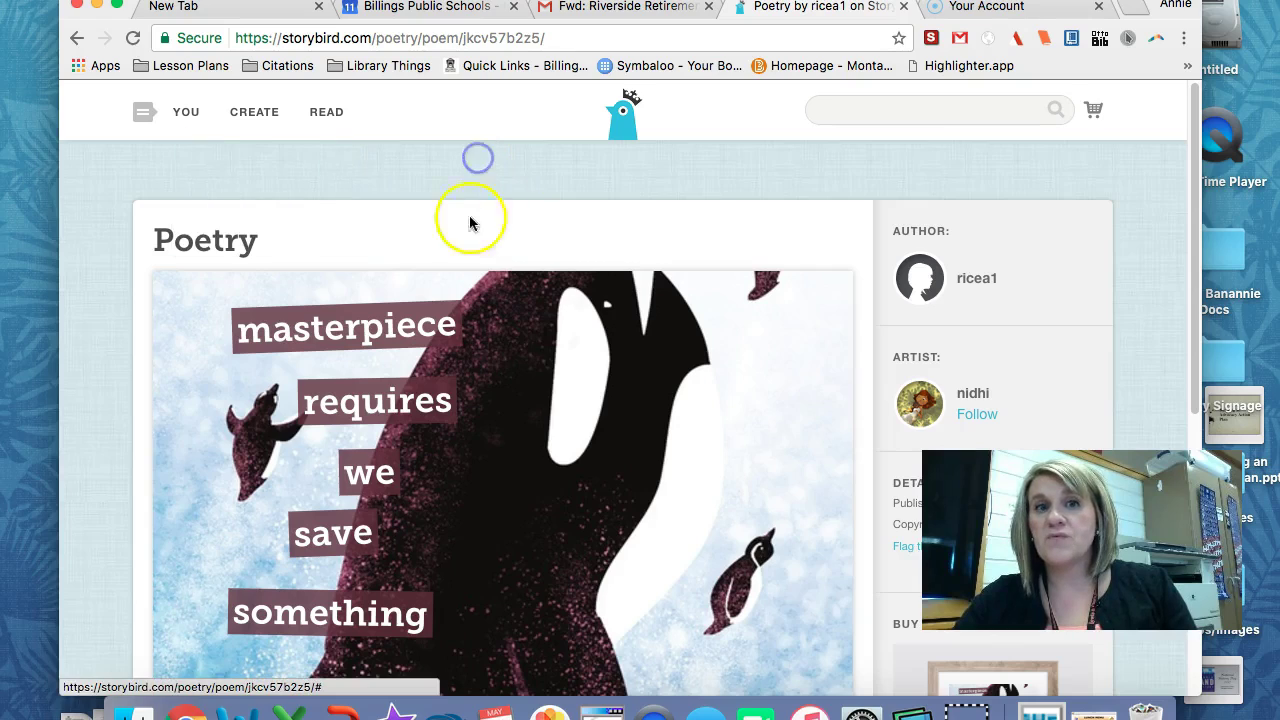
Step: Return to the Create page and browse its artwork gallery through to the second page
click(254, 114)
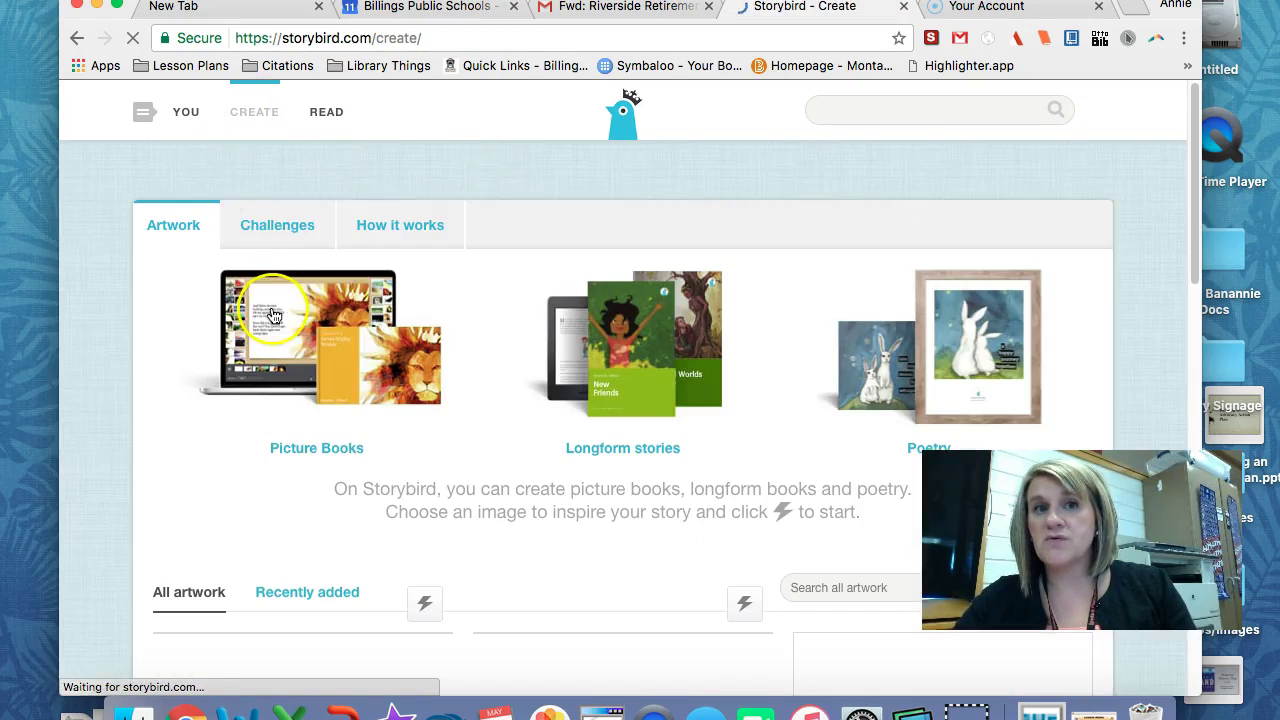
scroll(640, 470, down, 10)
scroll(636, 456, down, 15)
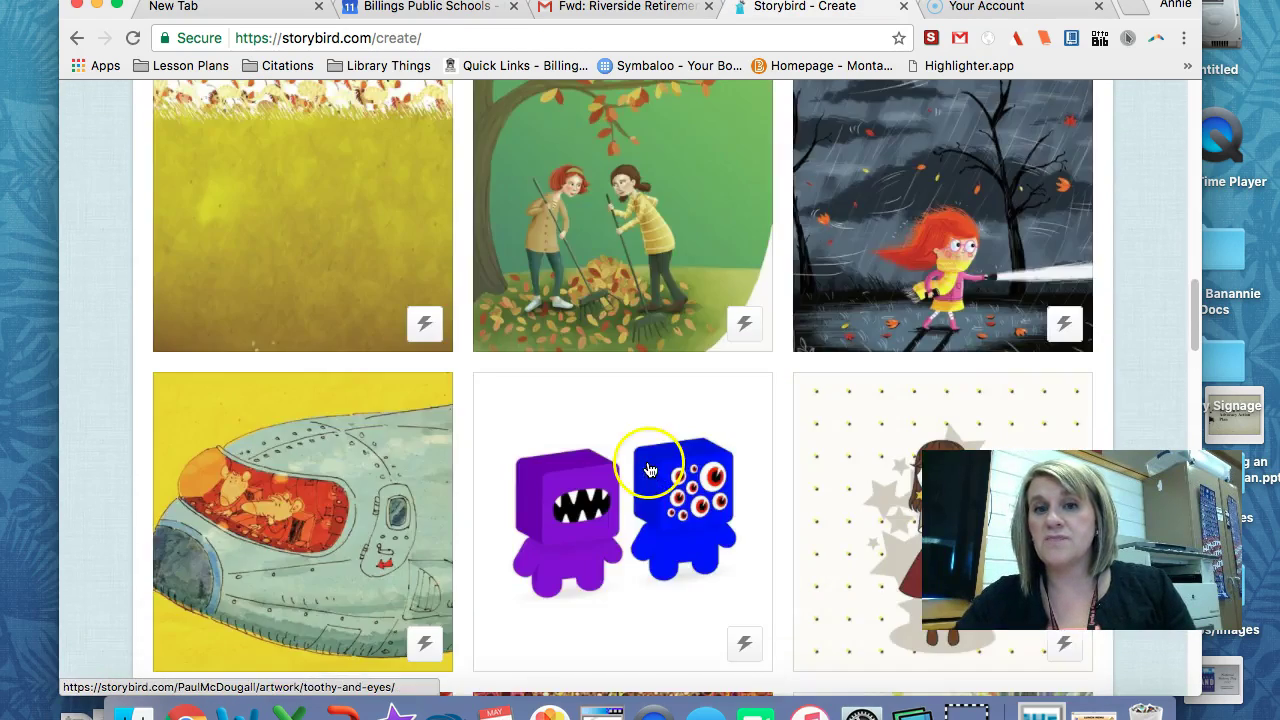
scroll(640, 467, down, 12)
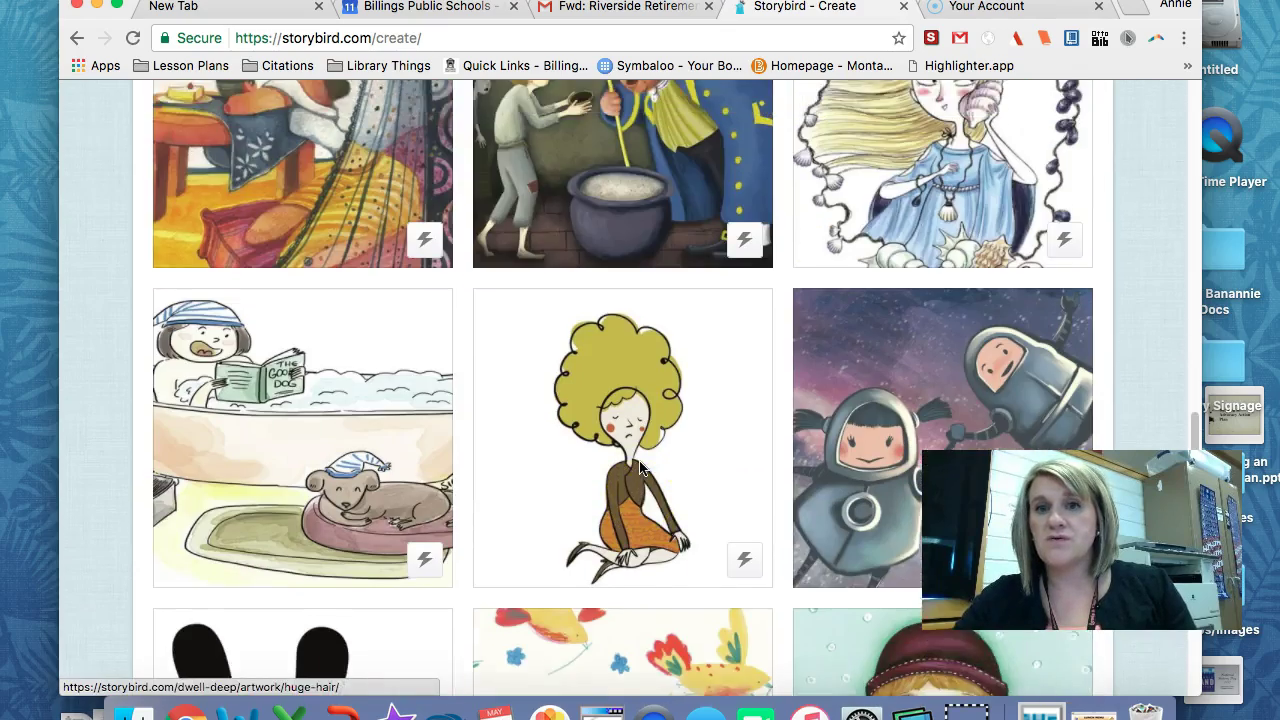
scroll(645, 481, down, 8)
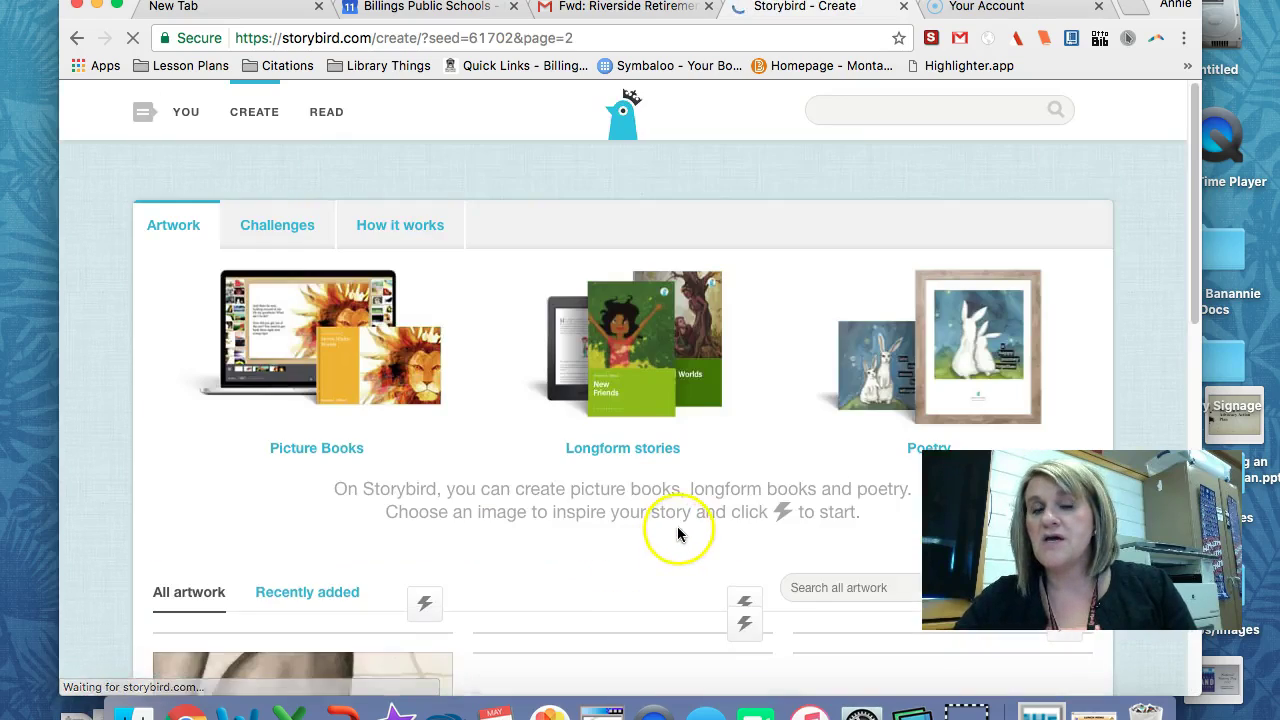
scroll(677, 526, down, 6)
scroll(684, 531, down, 12)
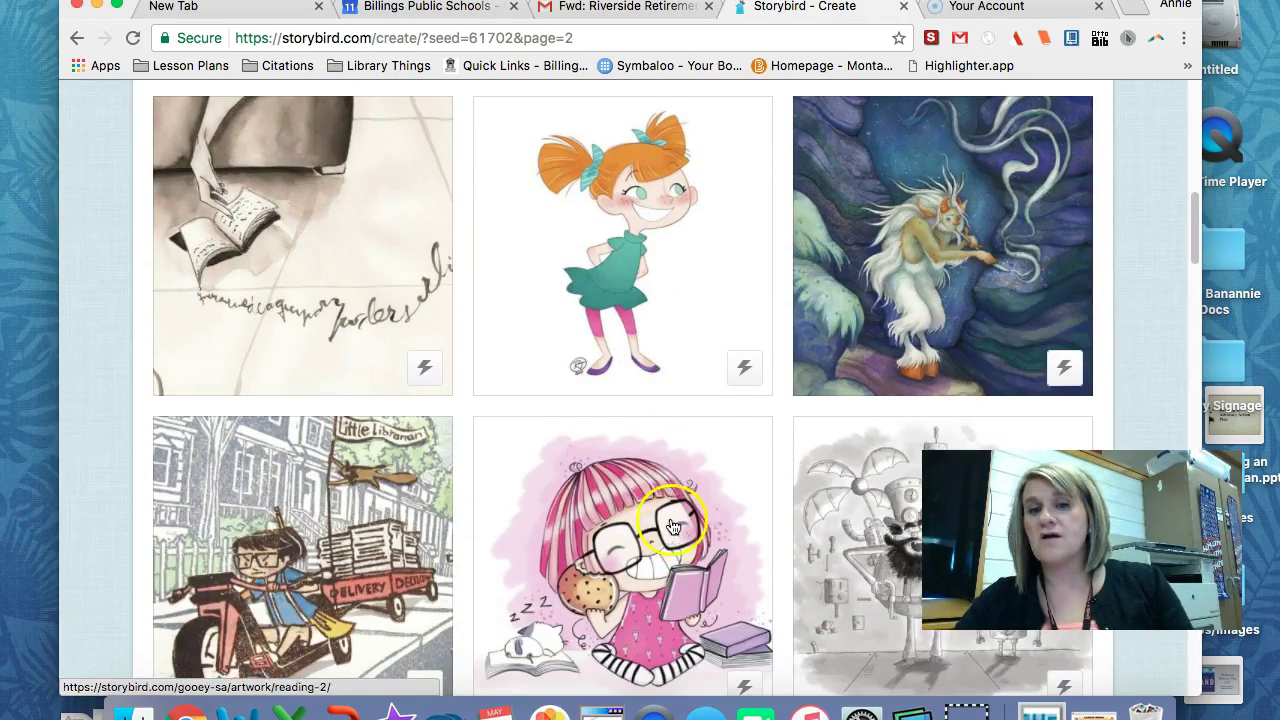
scroll(666, 487, down, 2)
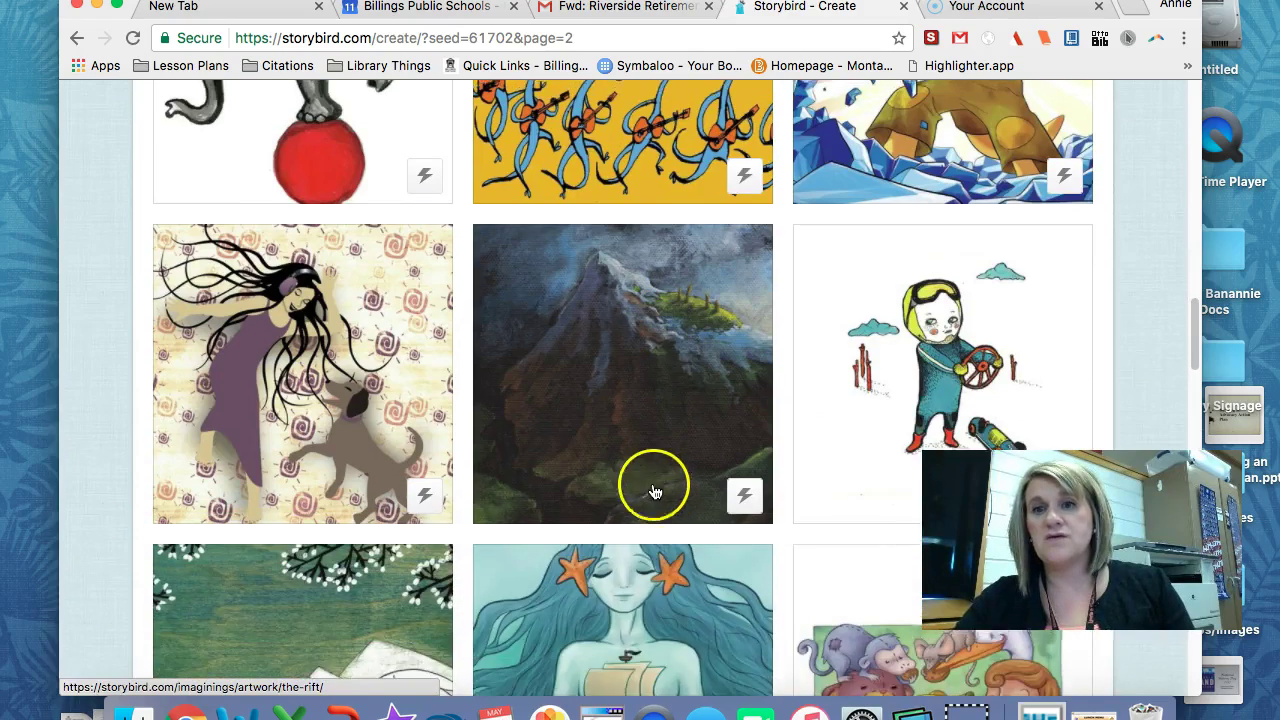
Step: Open the artwork "Elephant Balancing on a Red Ball" from the gallery and view all of its artist's artwork
scroll(600, 470, up, 5)
scroll(440, 440, down, 2)
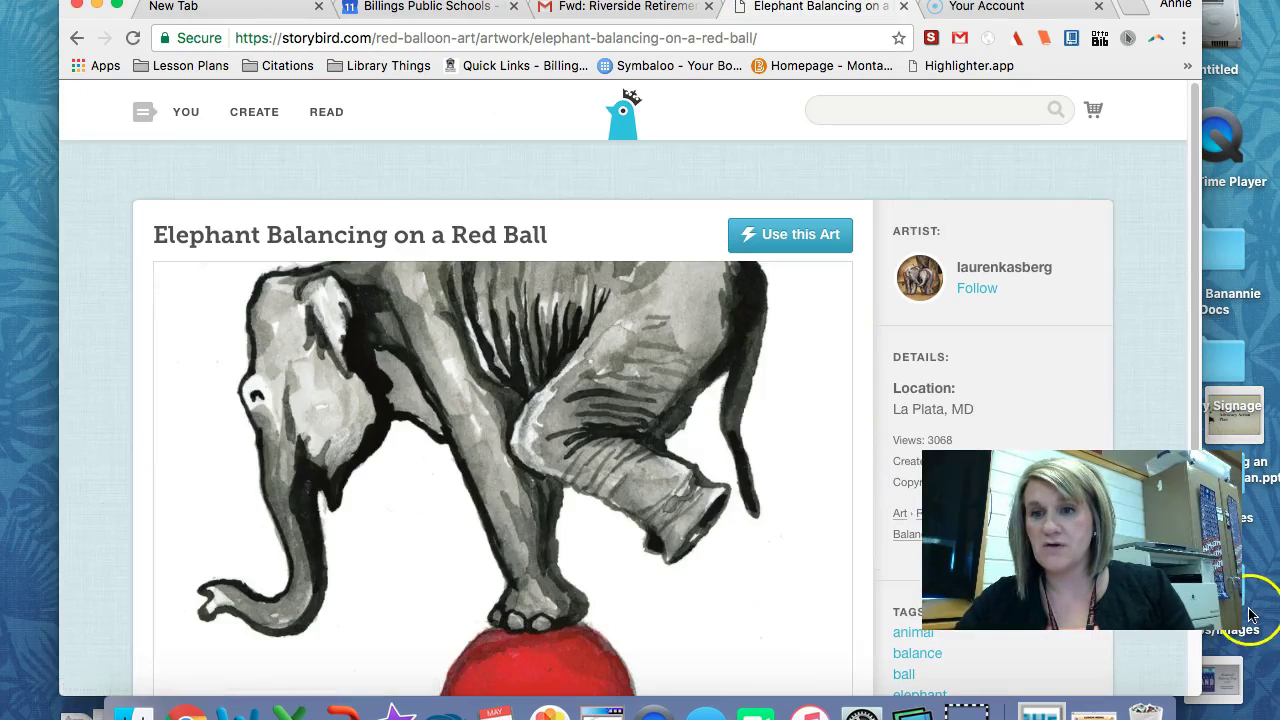
scroll(523, 540, down, 3)
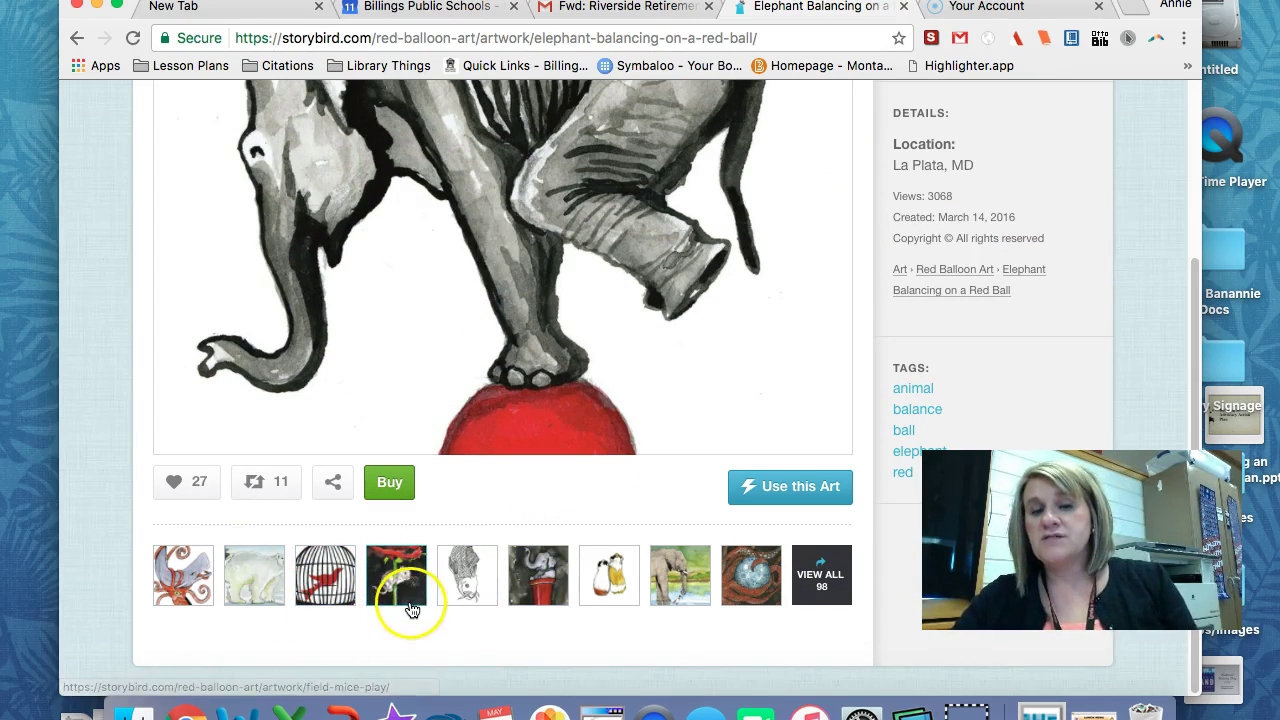
click(822, 592)
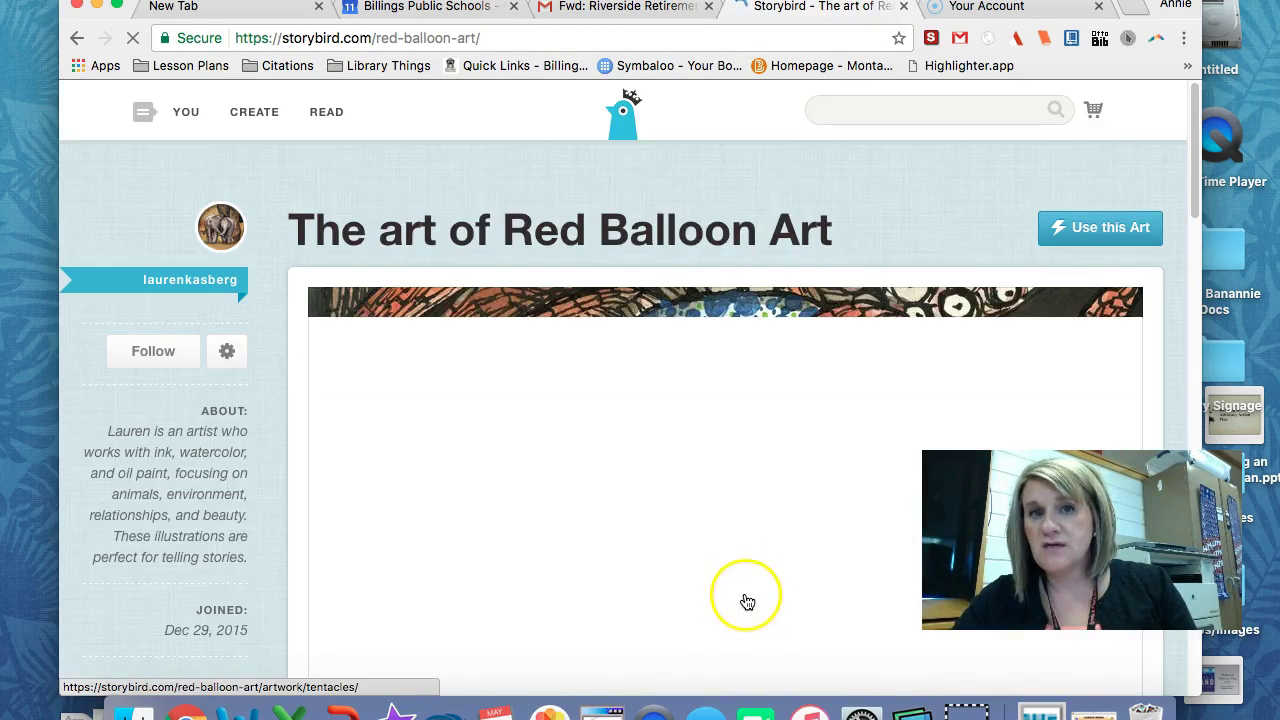
Step: Open the Flamingo artwork from the Red Balloon Art gallery and use it to start a new story
scroll(747, 601, down, 10)
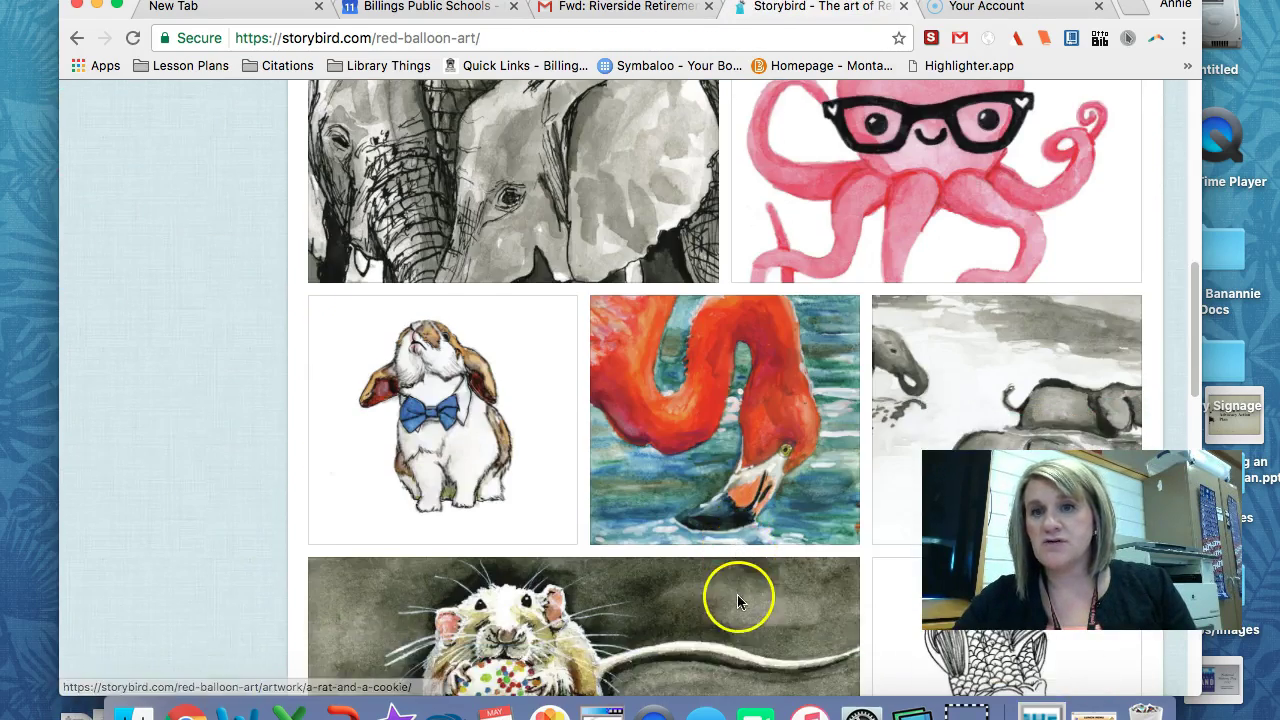
click(740, 430)
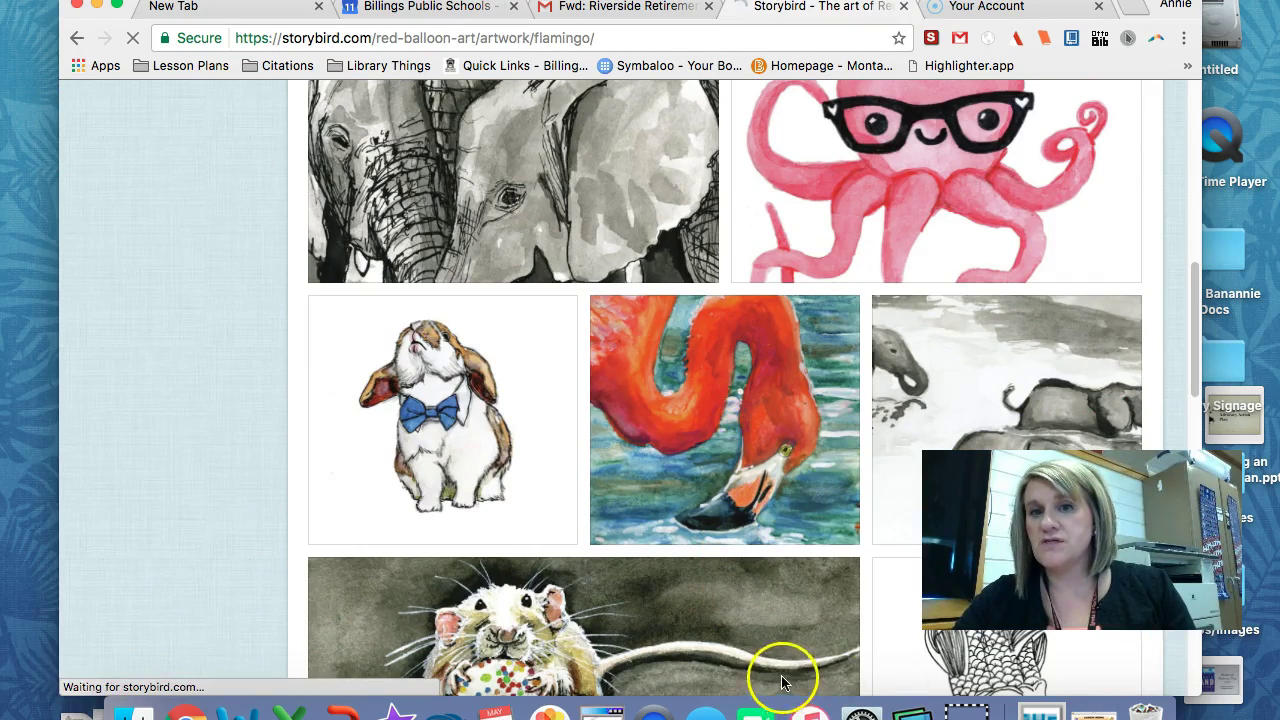
scroll(748, 503, down, 5)
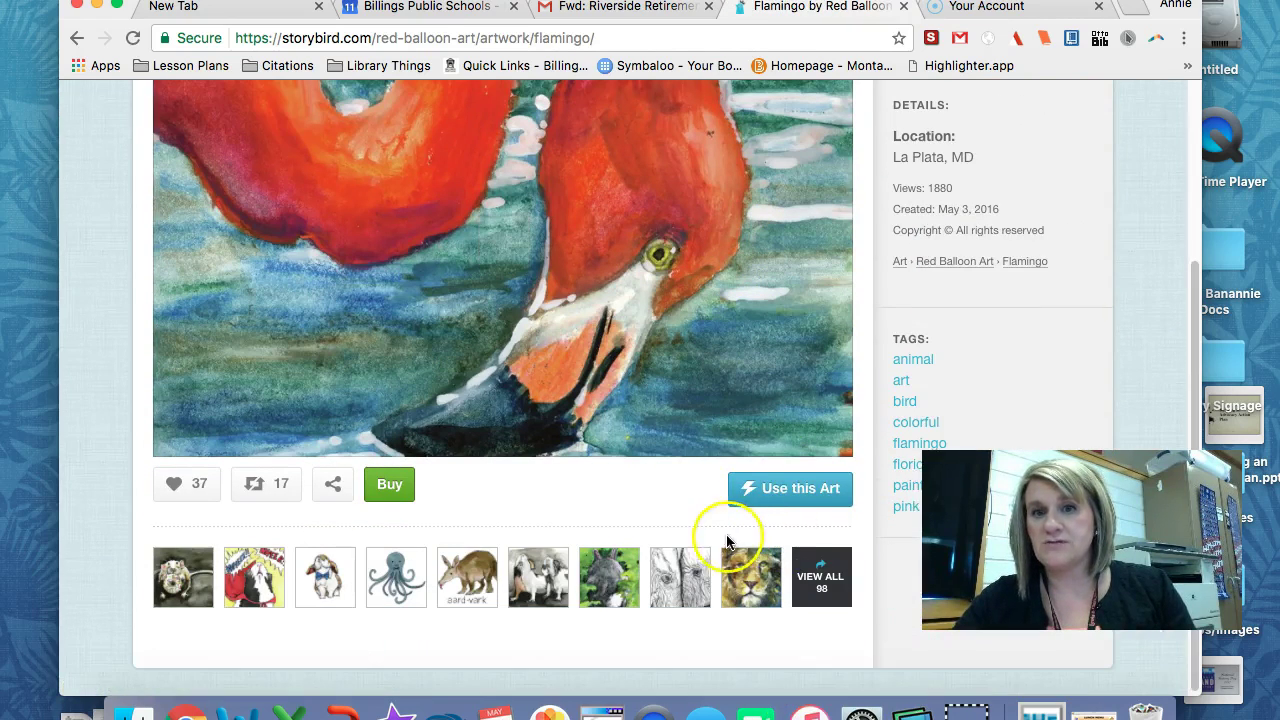
scroll(727, 538, down, 1)
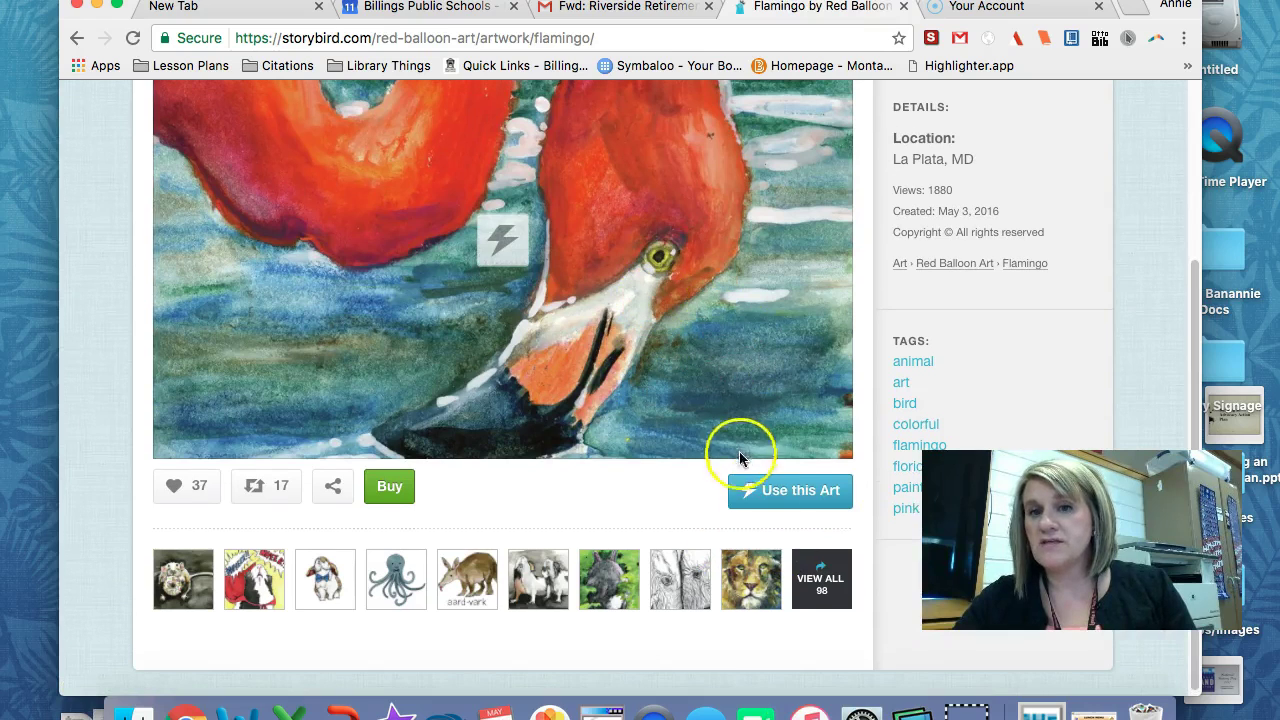
click(778, 508)
click(726, 403)
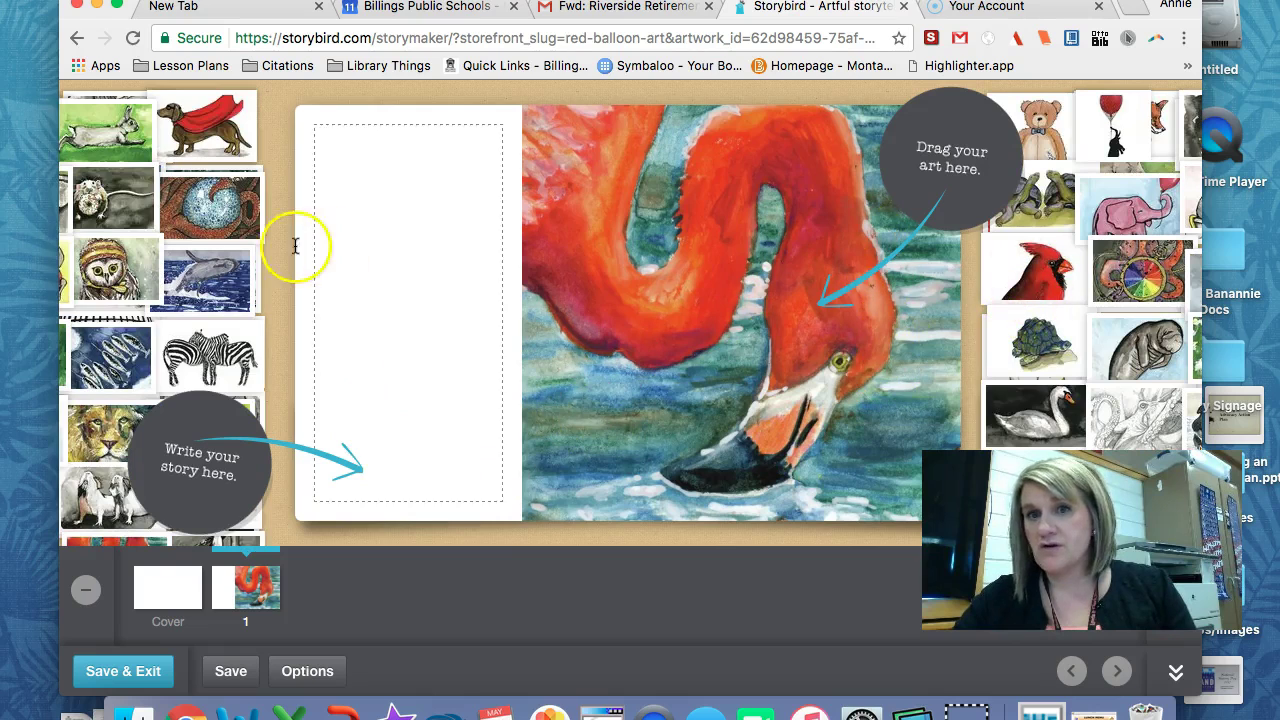
Step: Write "Mr. Flamingo went for a walk." in the text area of page 1 beside the flamingo artwork
click(359, 208)
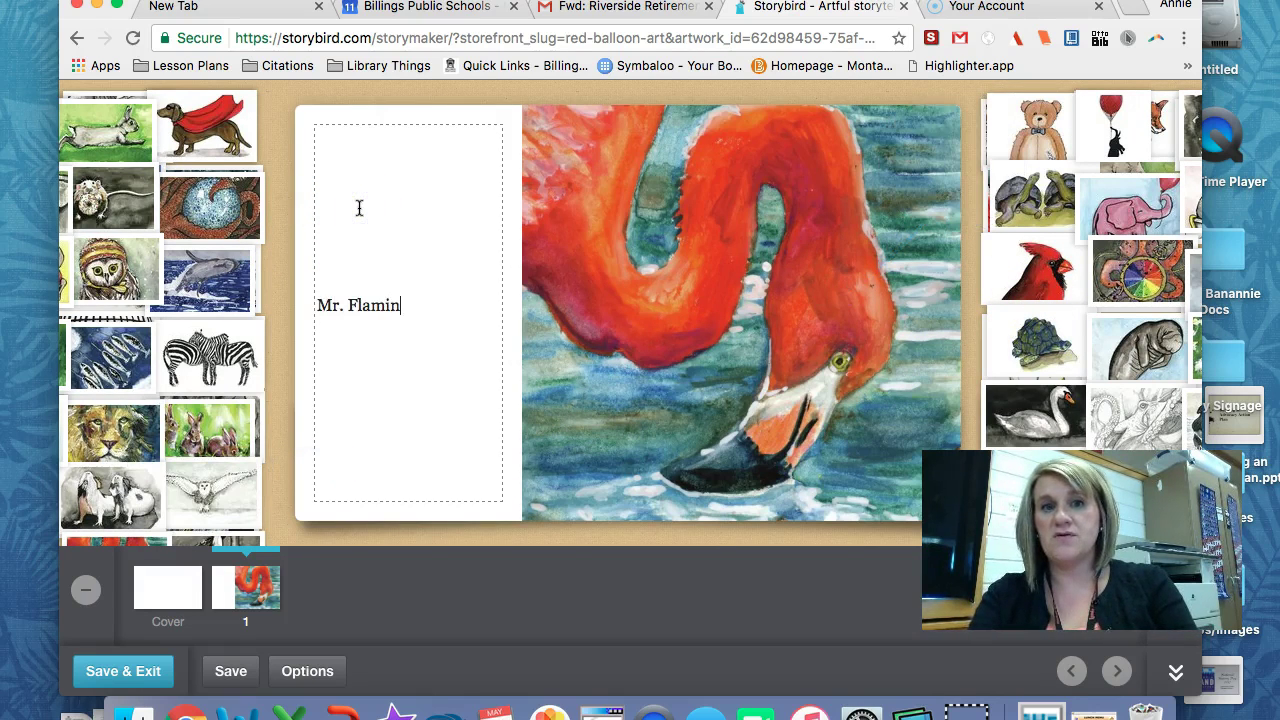
text(Mr. Flamingo went for a walk.)
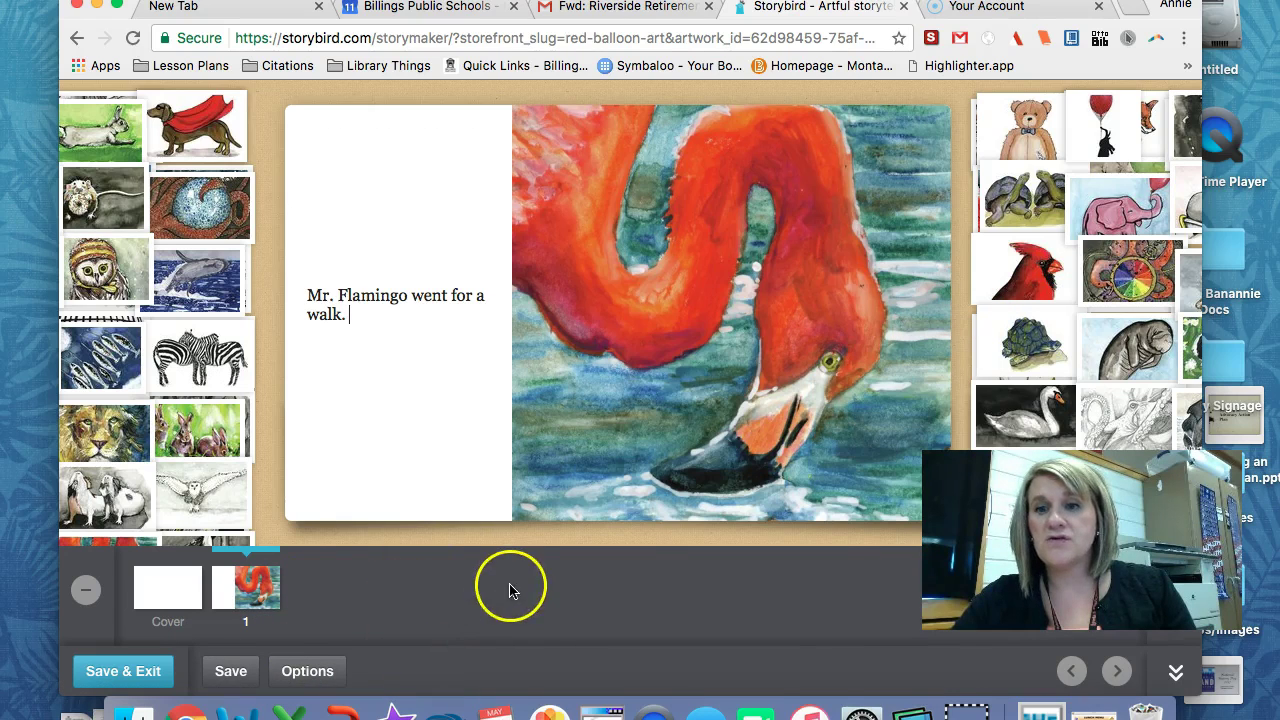
click(1114, 673)
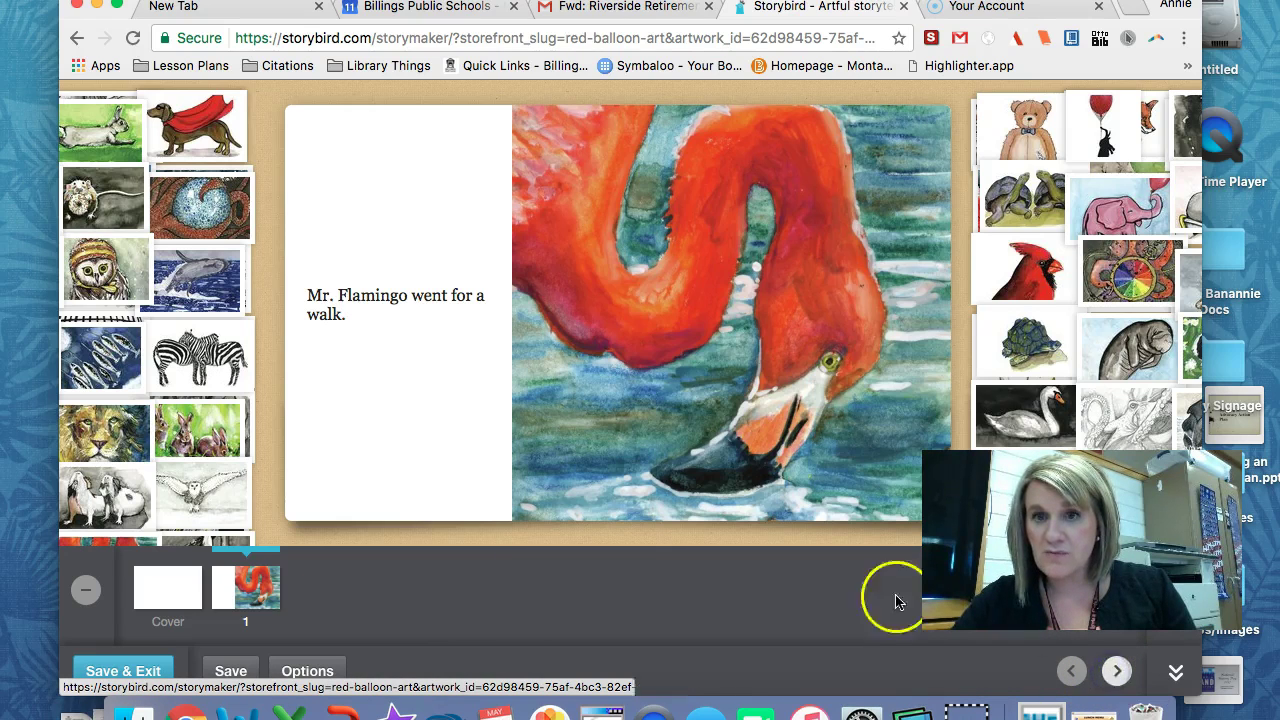
drag(822, 390, 667, 461)
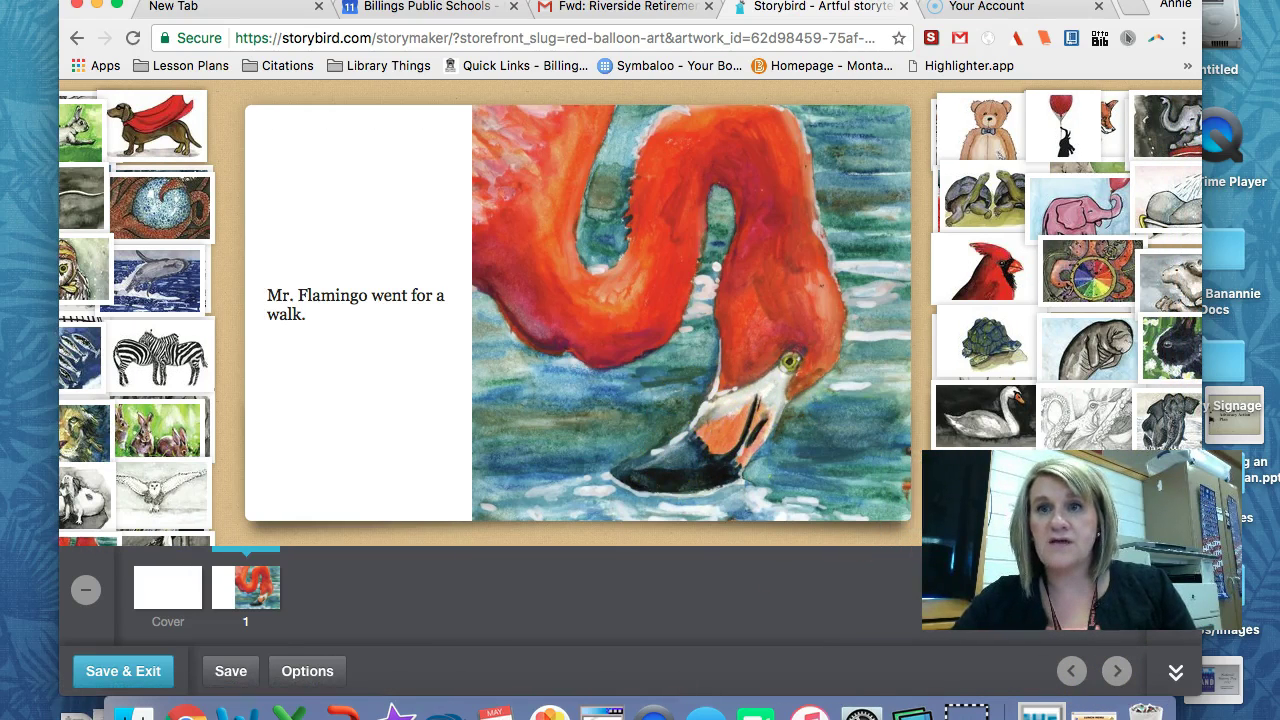
click(115, 8)
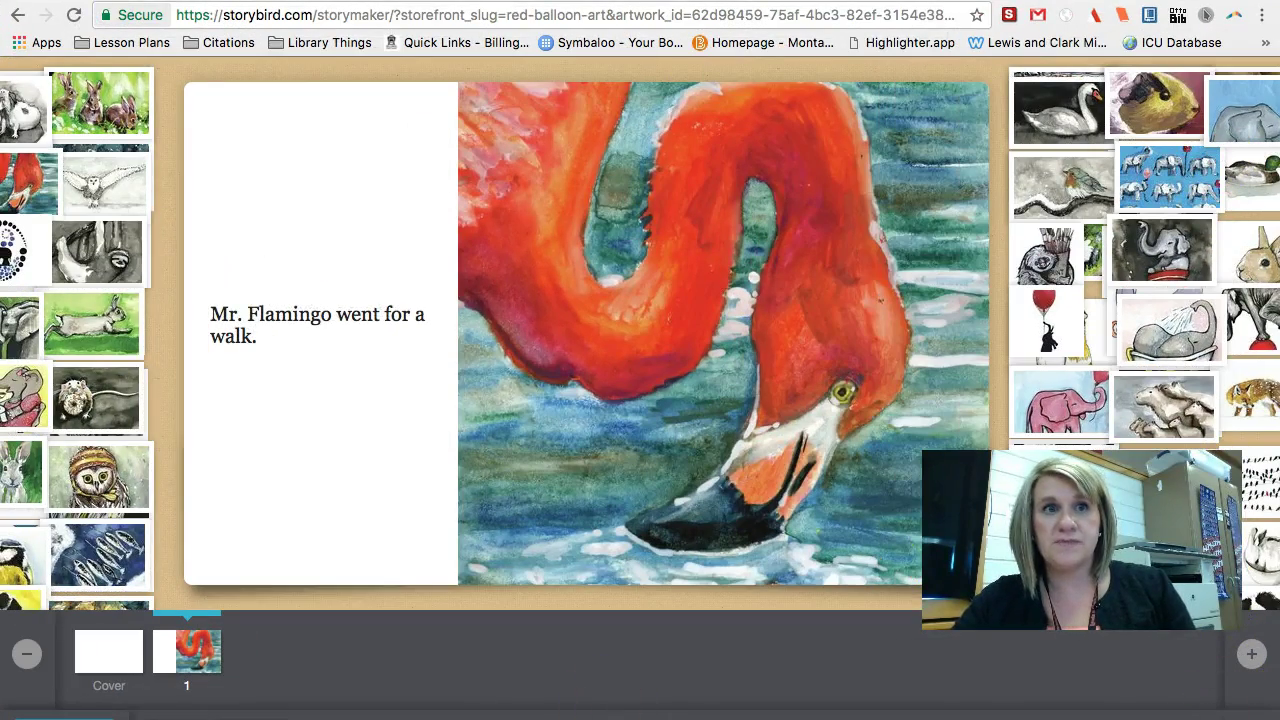
key(Escape)
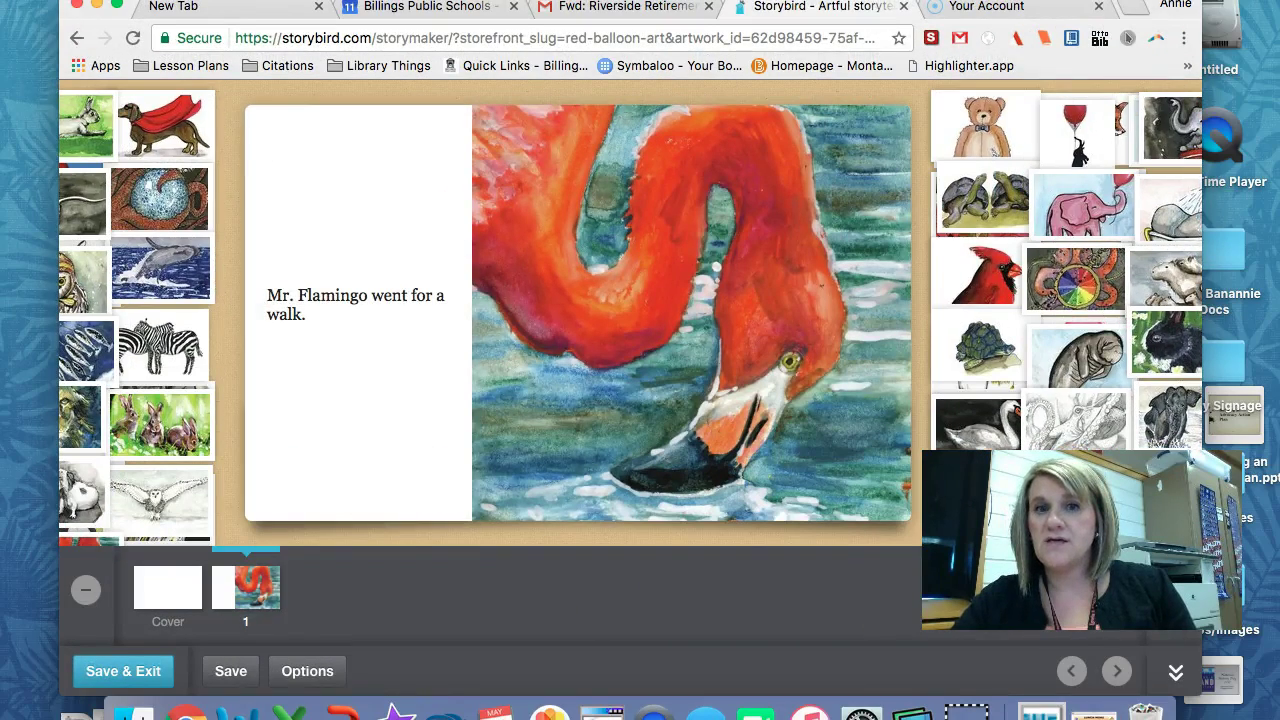
Step: Save the flamingo story and stay in the story editor
click(342, 614)
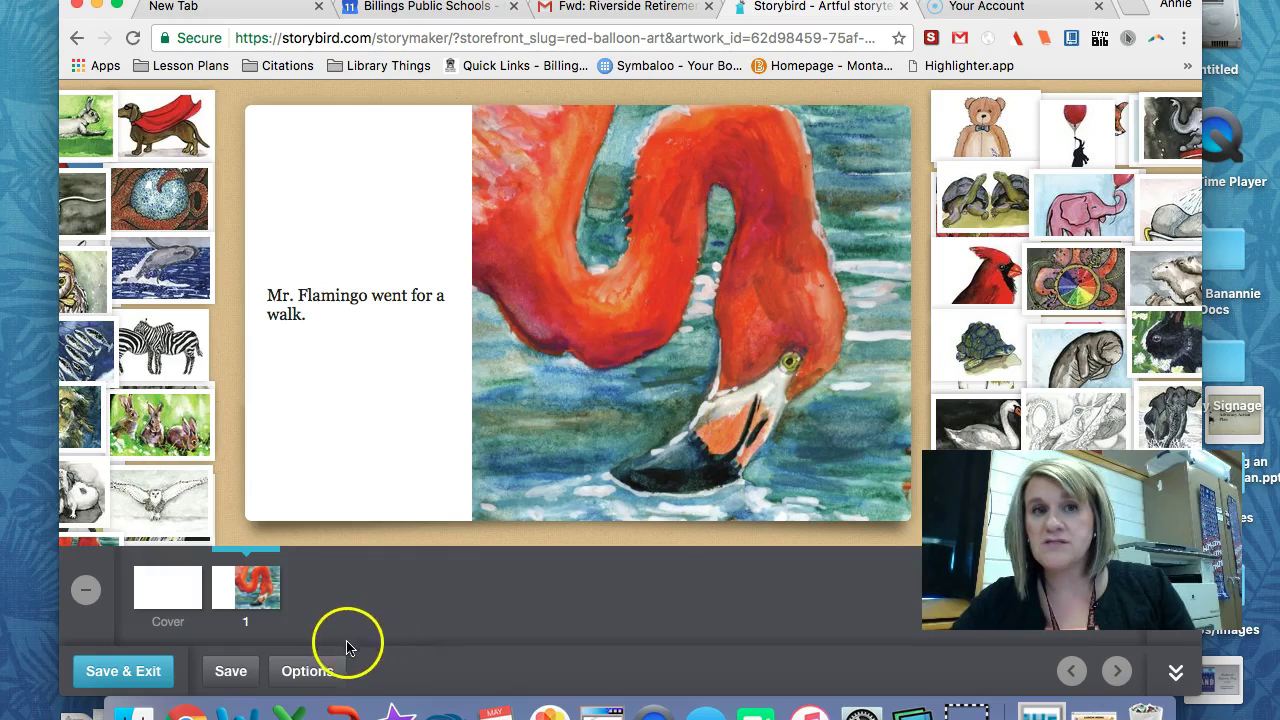
scroll(363, 505, left, 1)
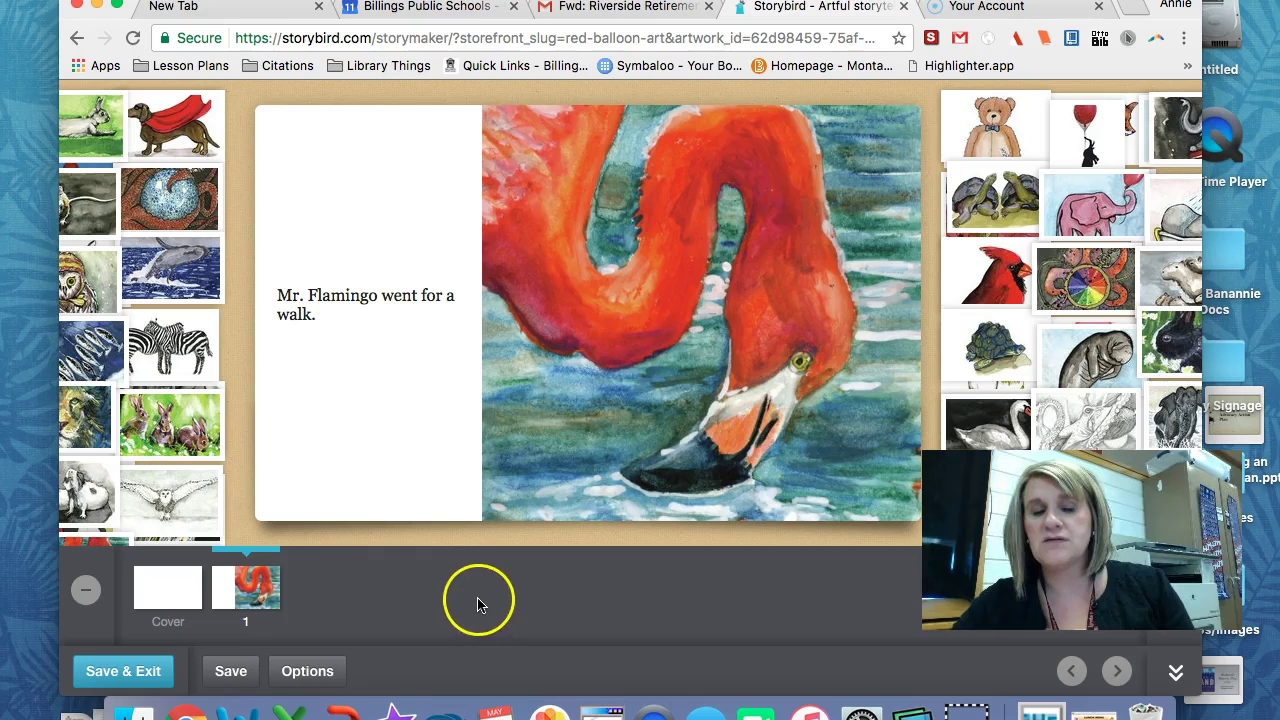
click(232, 671)
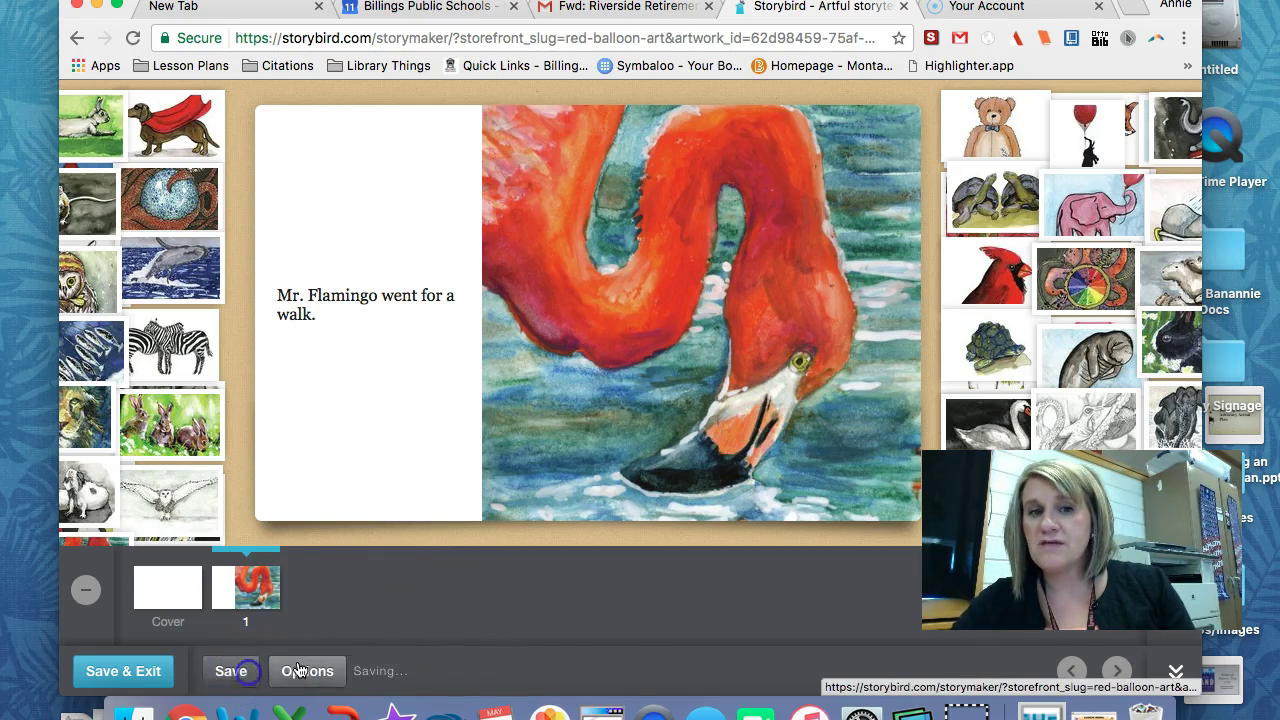